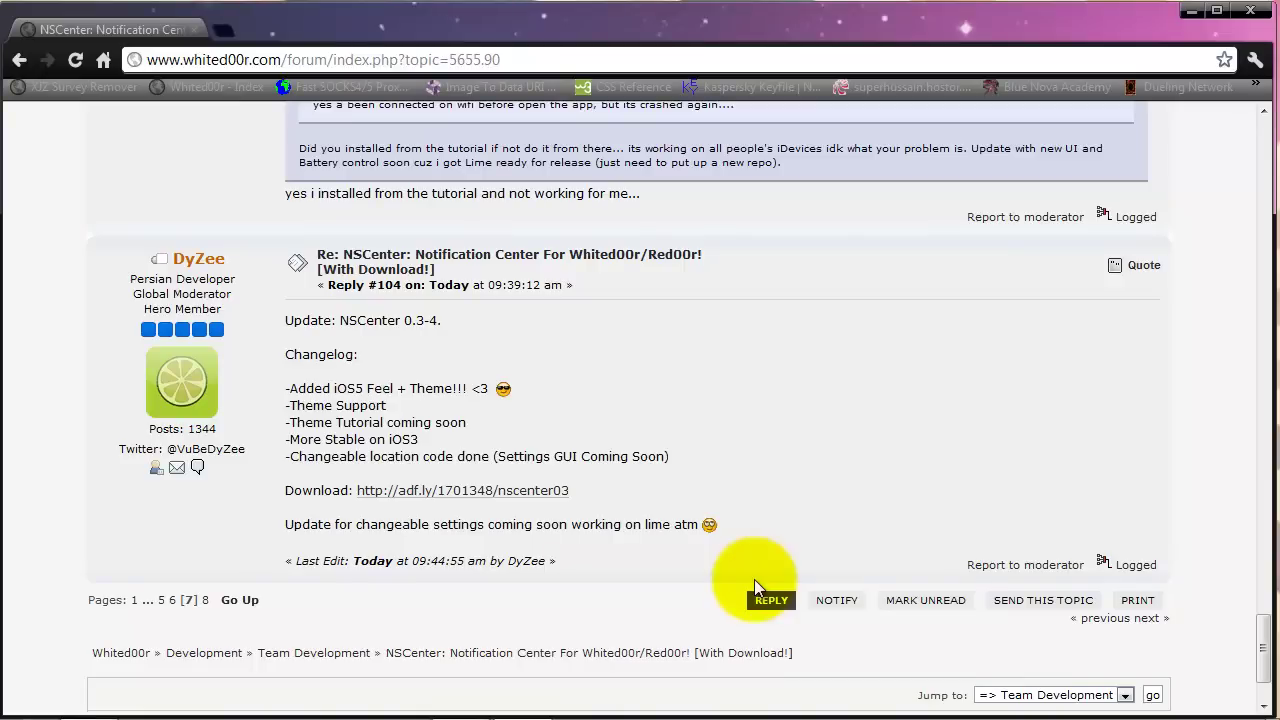
Return to the first page of the NSCenter forum topic
left_click(135, 603)
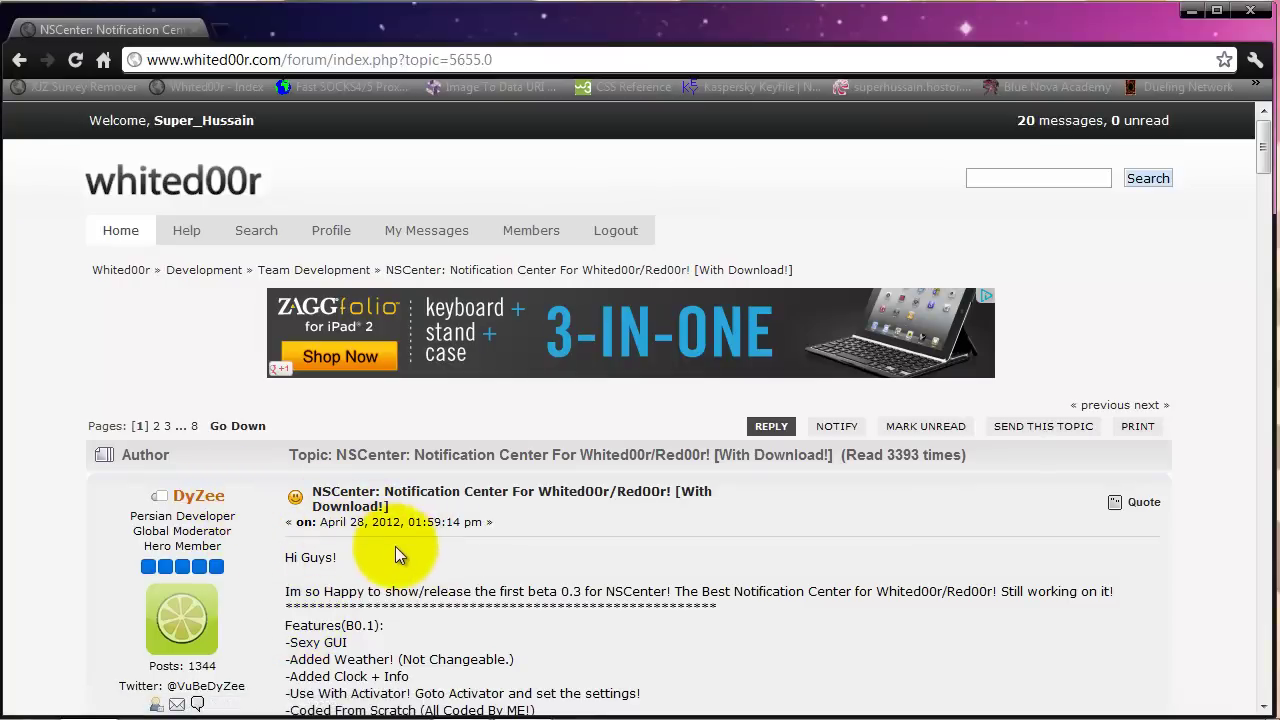
left_click(1263, 706)
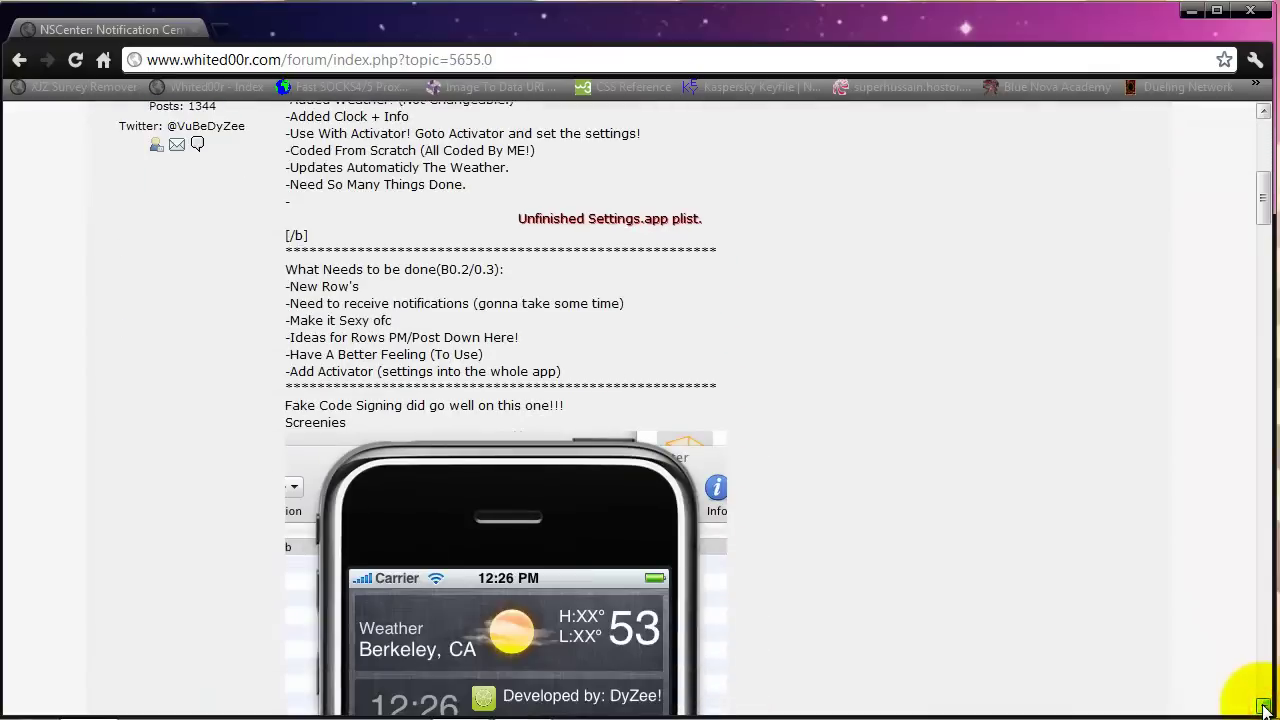
left_click(1263, 706)
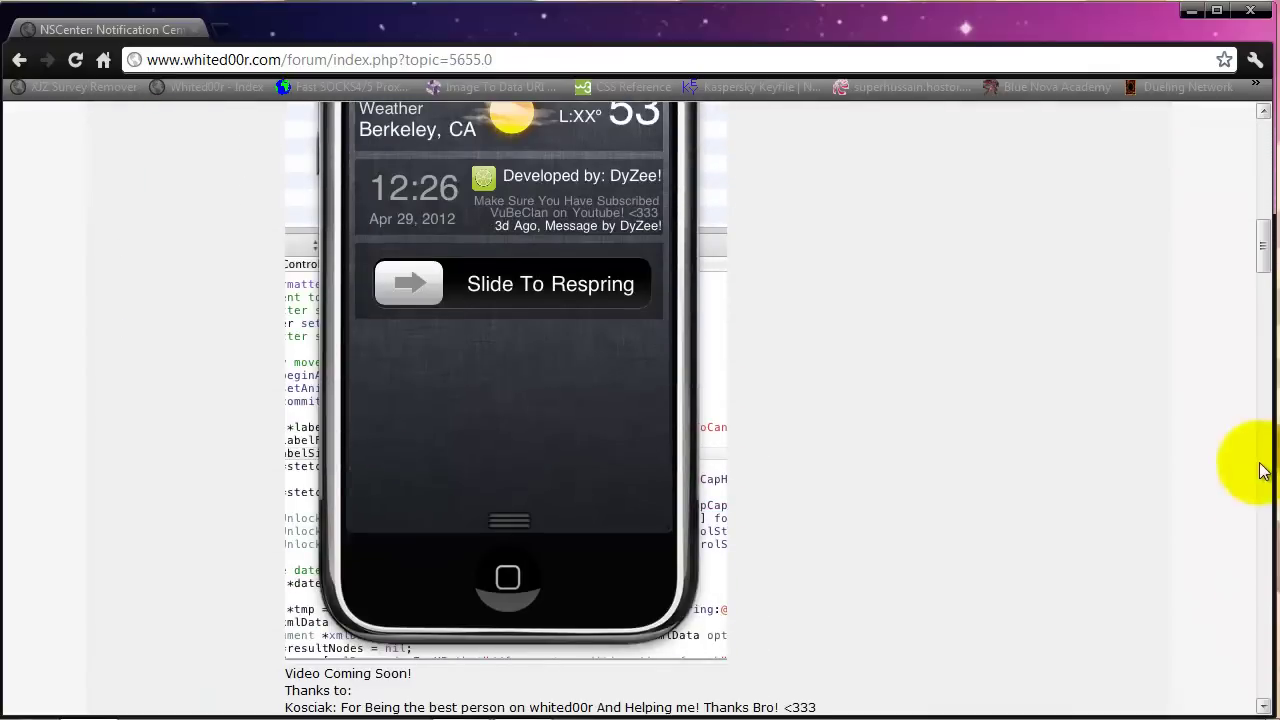
left_click_drag(1260, 251, 1263, 160)
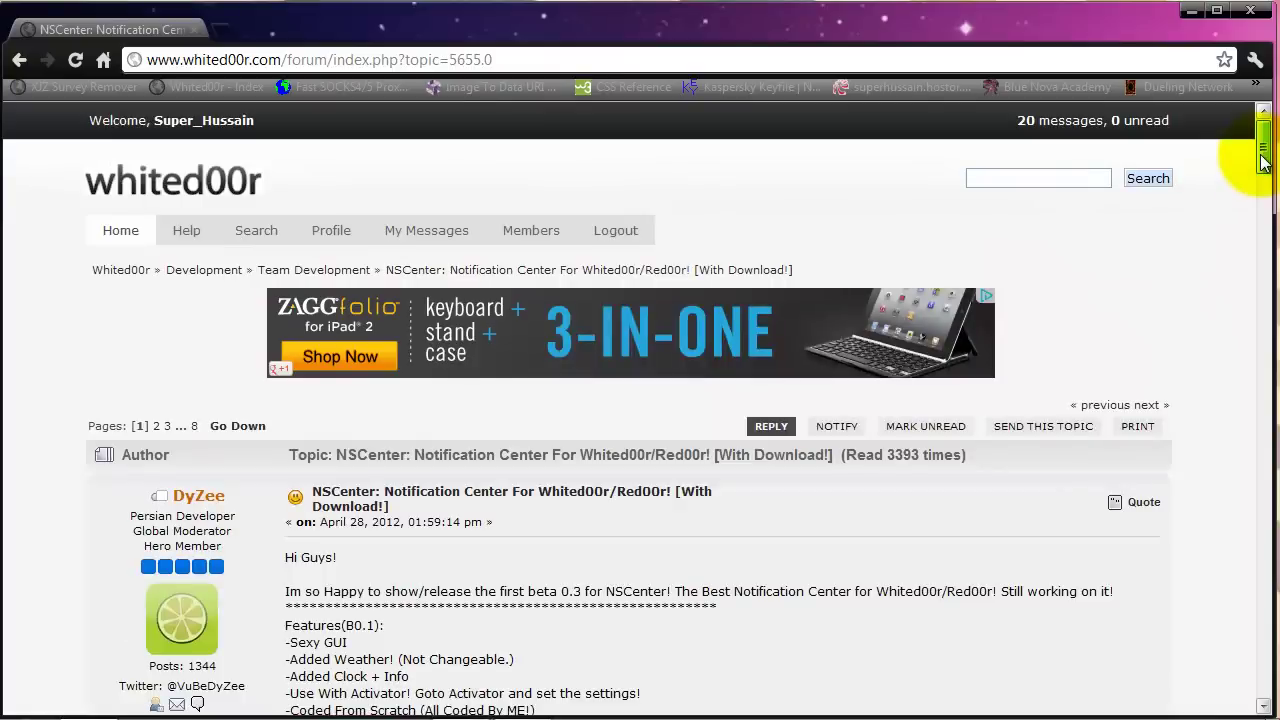
Jump to page 7, follow the NSCenter.zip MediaFire download link, and close the browser
left_click(179, 428)
left_click(211, 426)
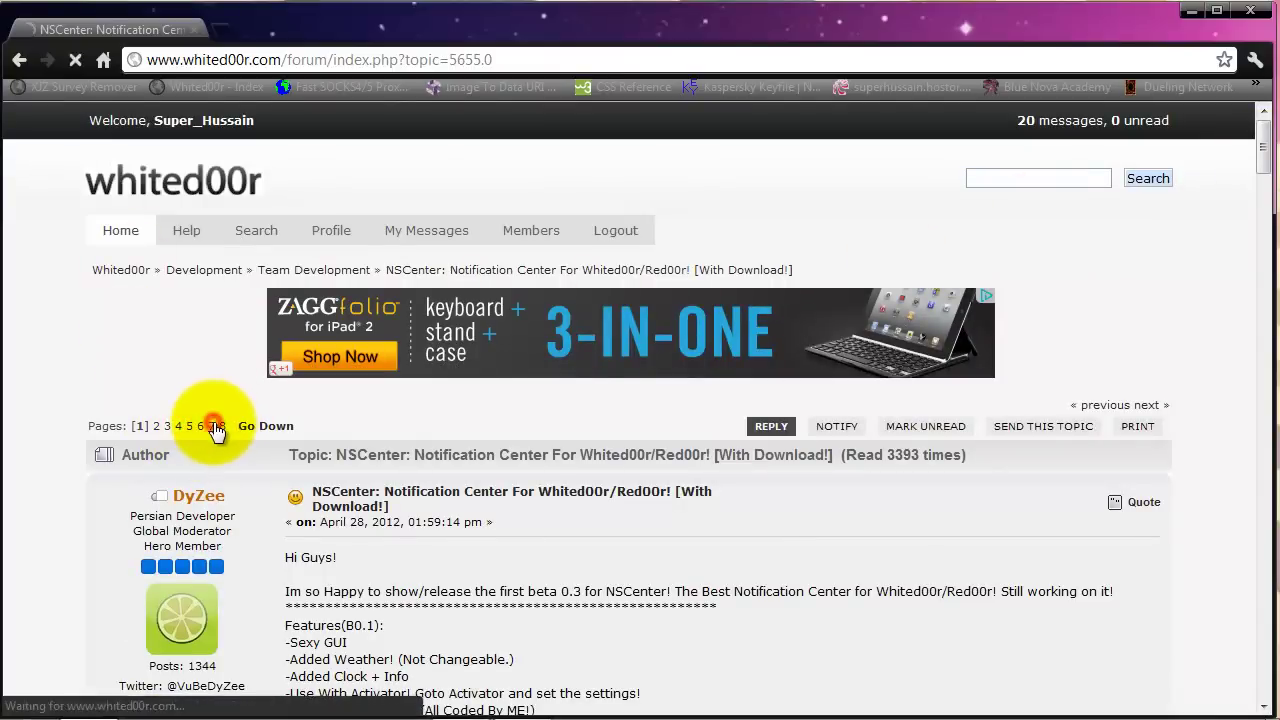
mouse_move(1266, 157)
left_mouse_down()
mouse_move(1272, 520)
mouse_move(1260, 641)
left_mouse_up()
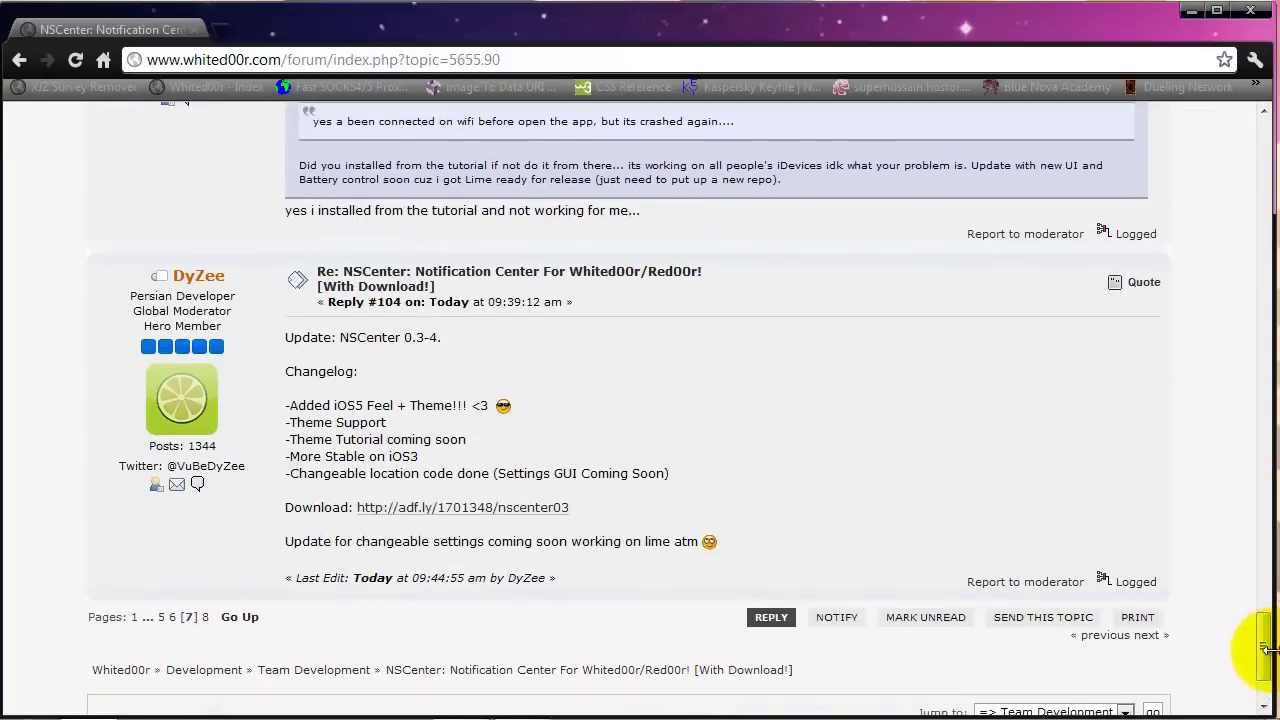
left_click(410, 509)
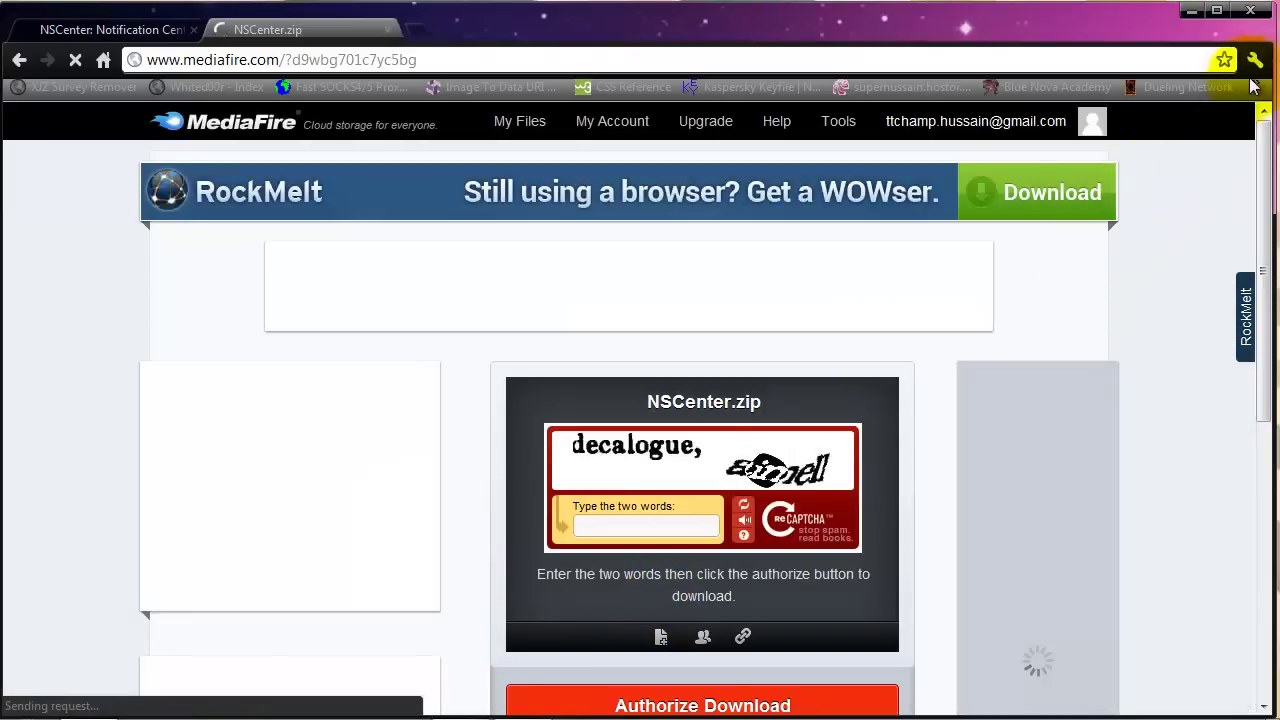
left_click(1249, 12)
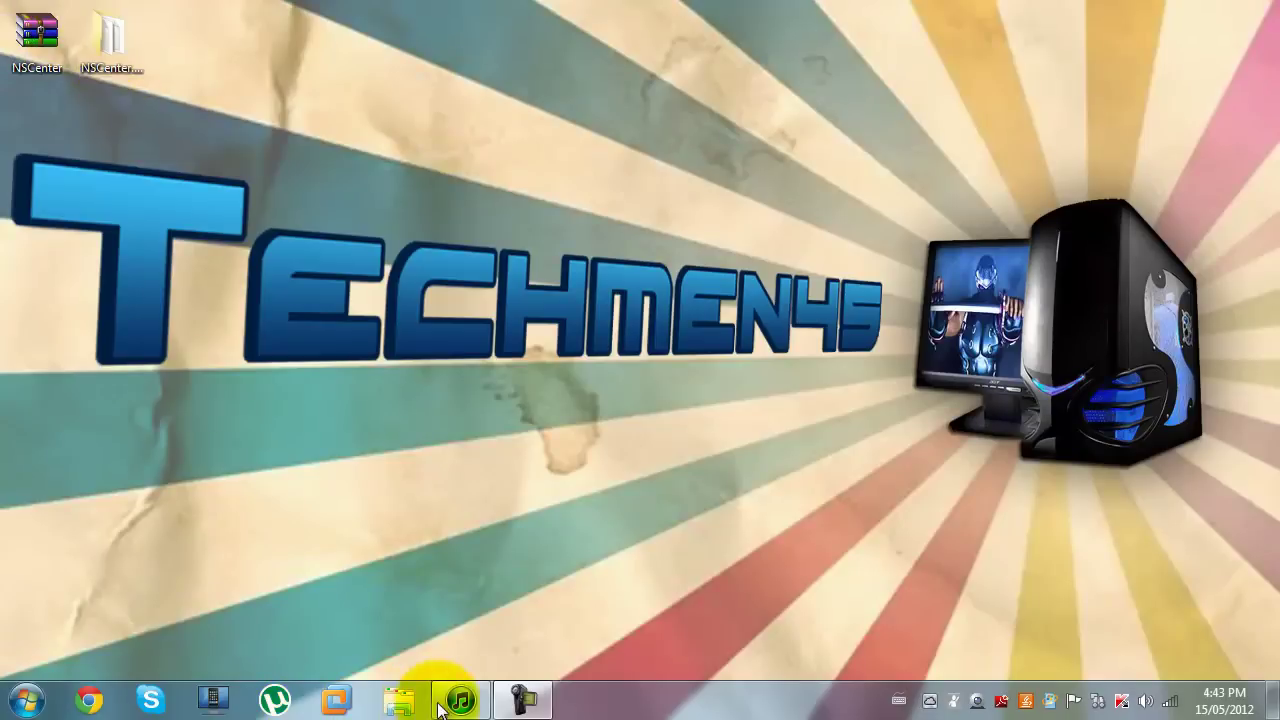
Restore iTunes and show the Apps library
left_click(461, 702)
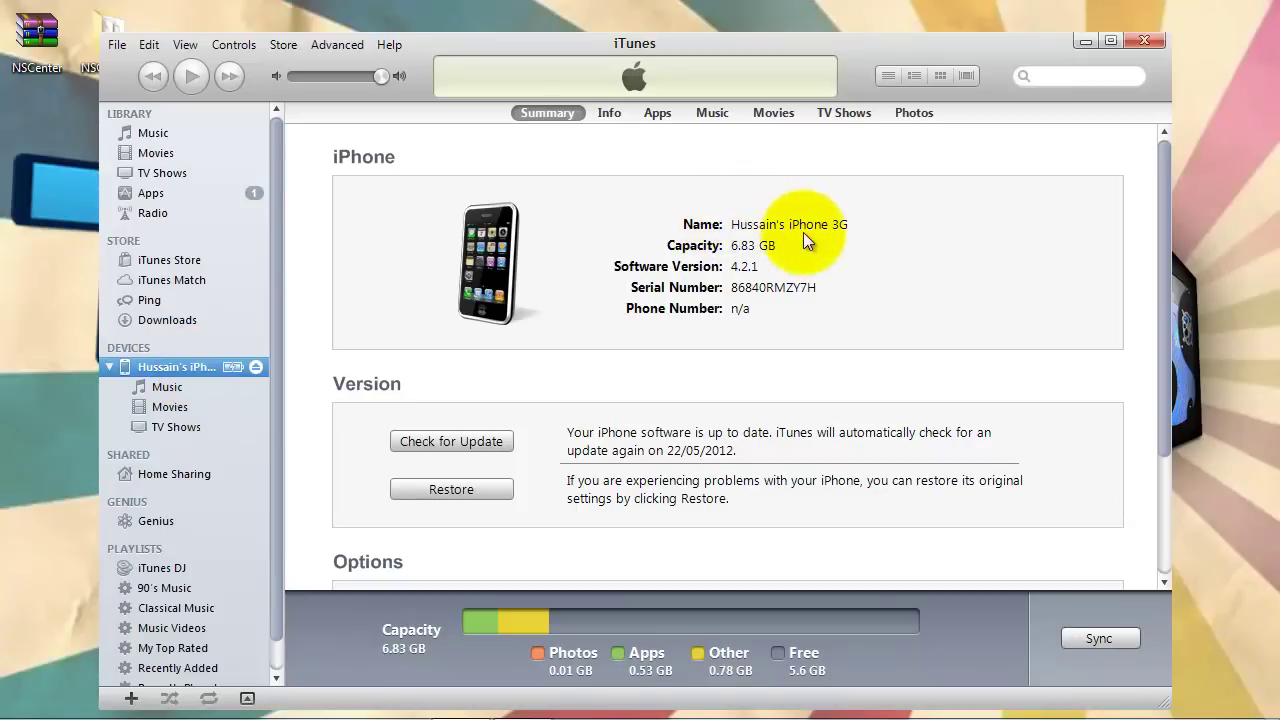
left_click(192, 193)
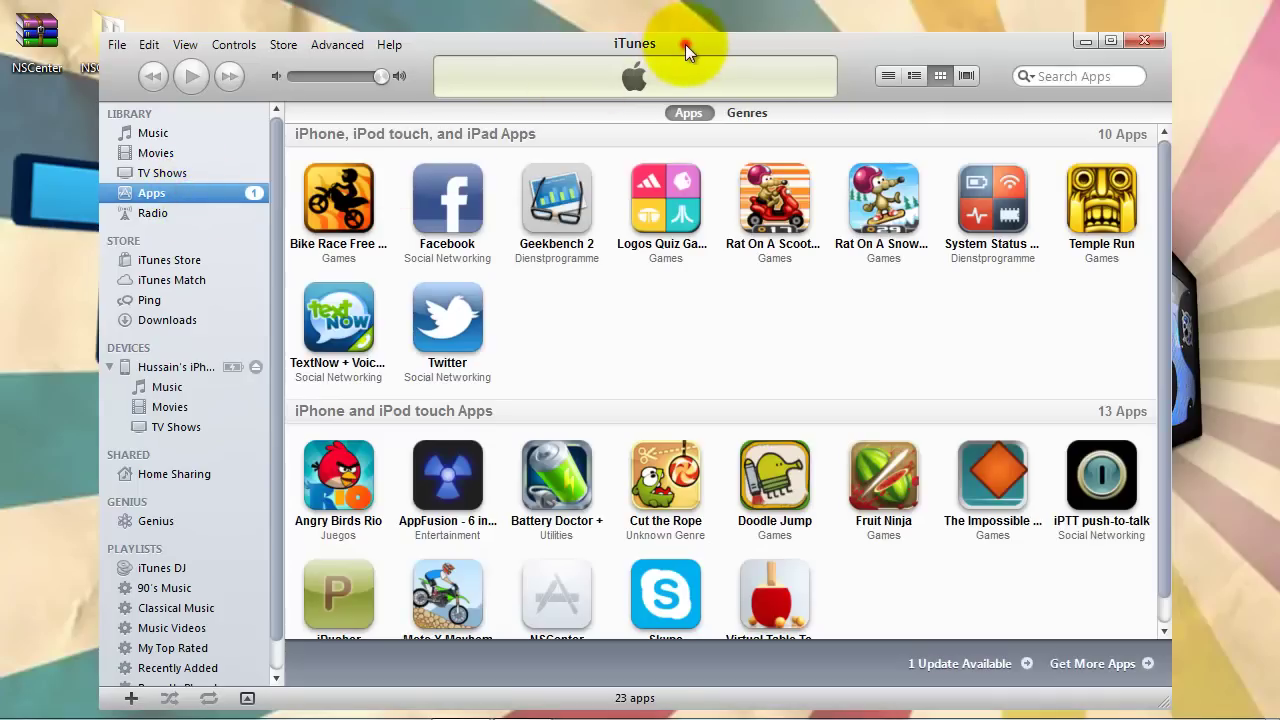
left_click_drag(685, 44, 733, 44)
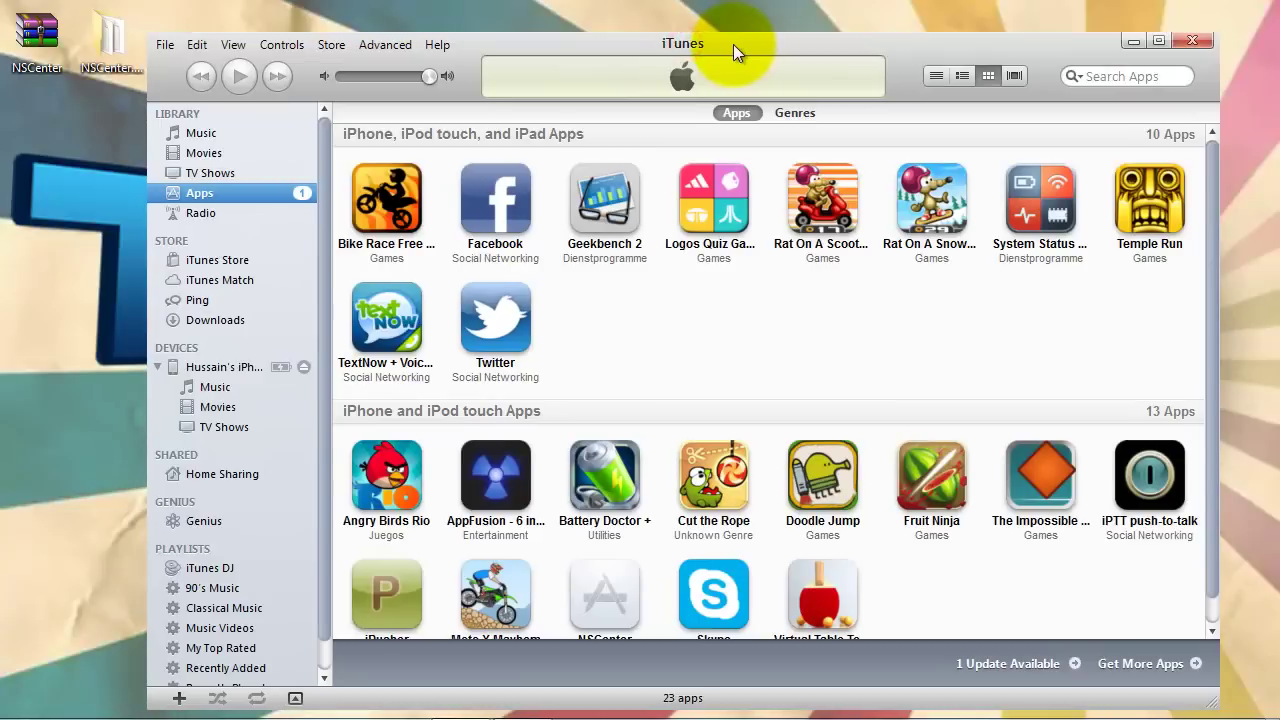
Drag the desktop NSCenter folder into Apps, replacing the existing NSCenter app
left_click(117, 47)
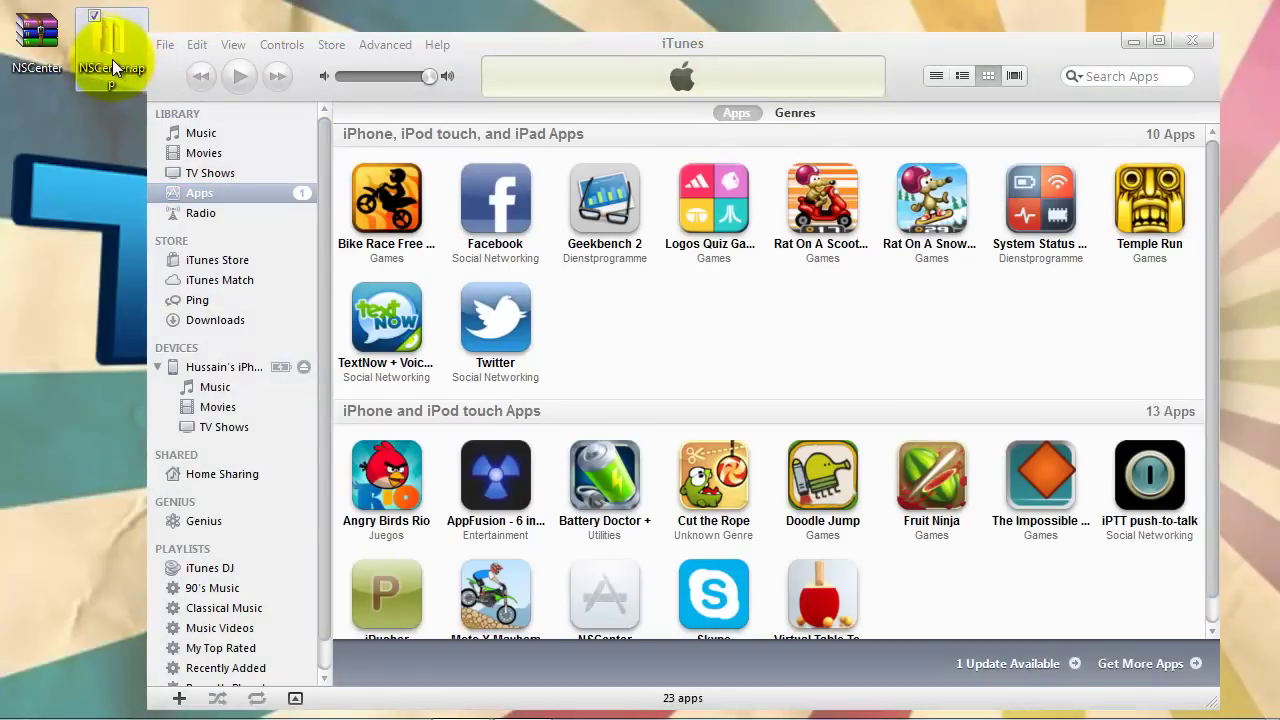
mouse_move(112, 59)
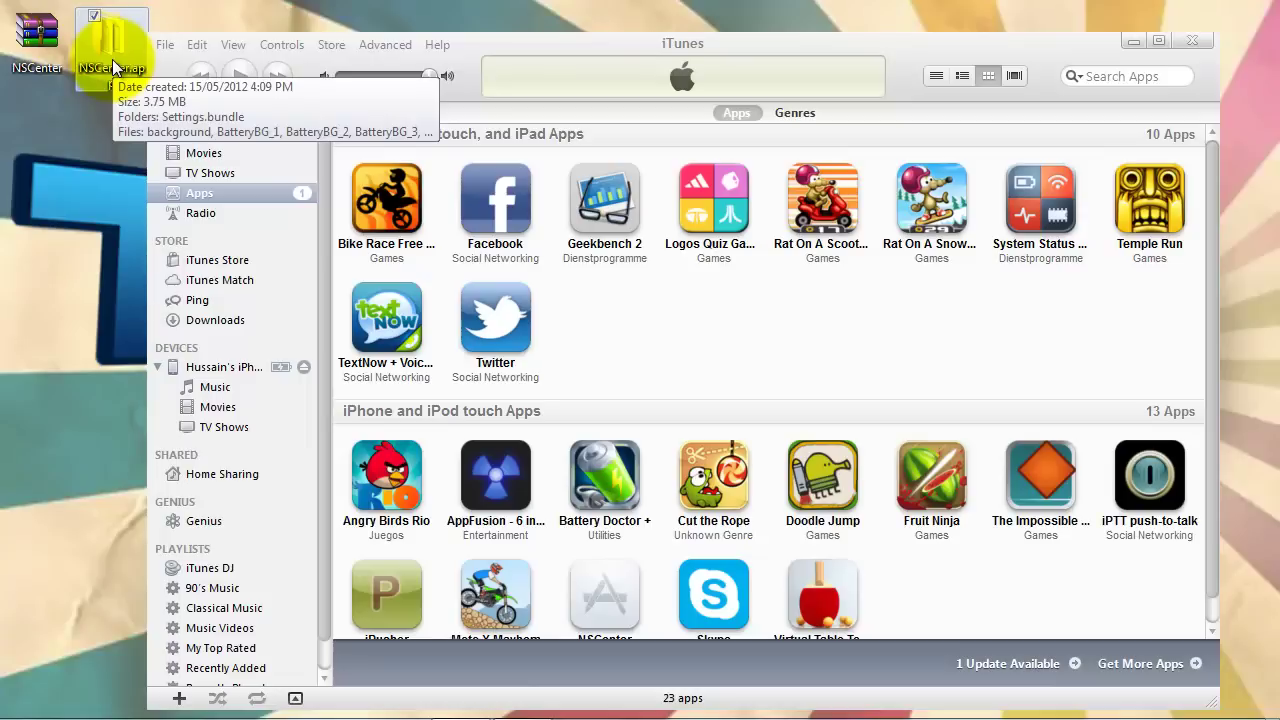
mouse_move(112, 59)
left_mouse_down()
mouse_move(190, 110)
mouse_move(612, 270)
mouse_move(731, 364)
left_mouse_up()
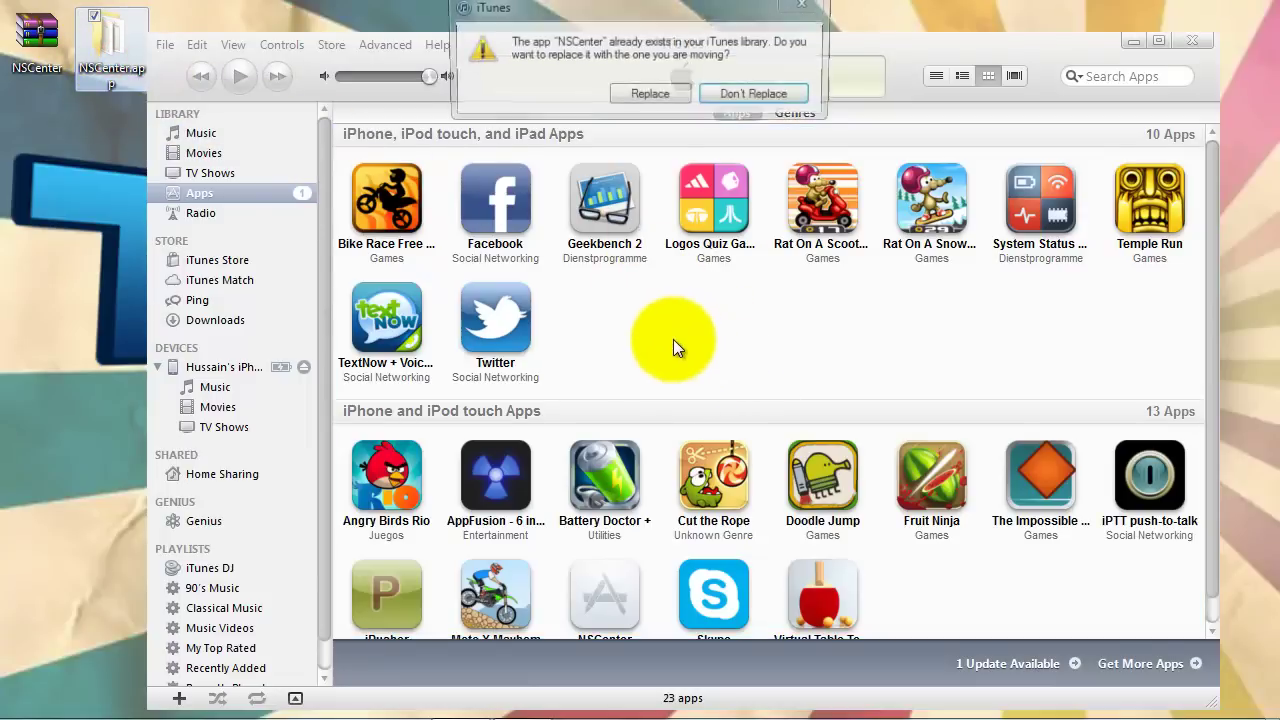
left_click_drag(619, 17, 595, 181)
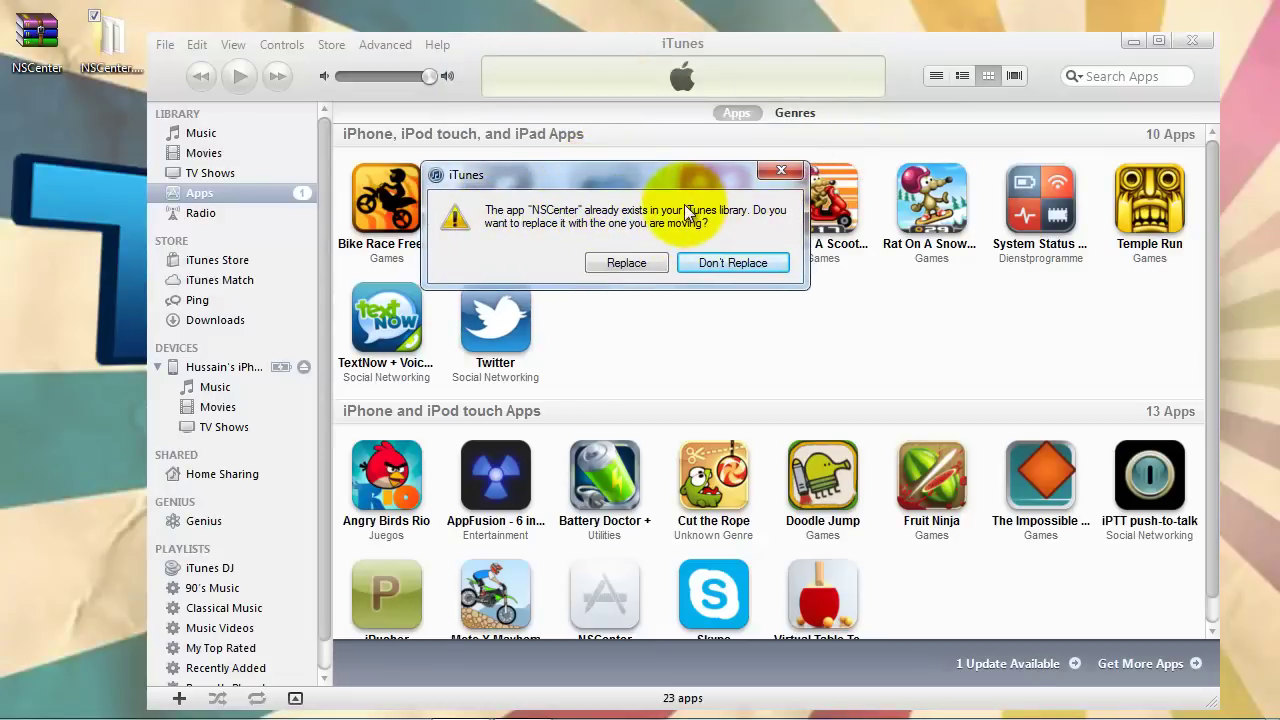
left_click(648, 266)
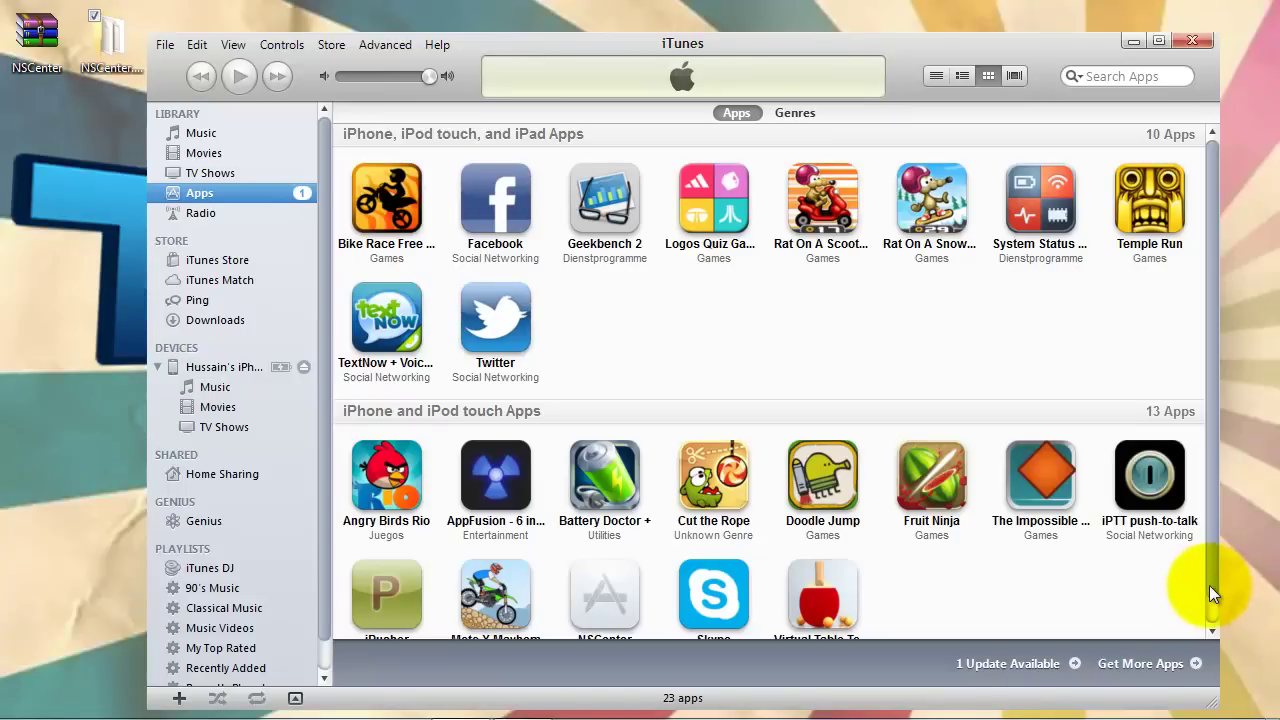
left_click_drag(1209, 585, 1216, 614)
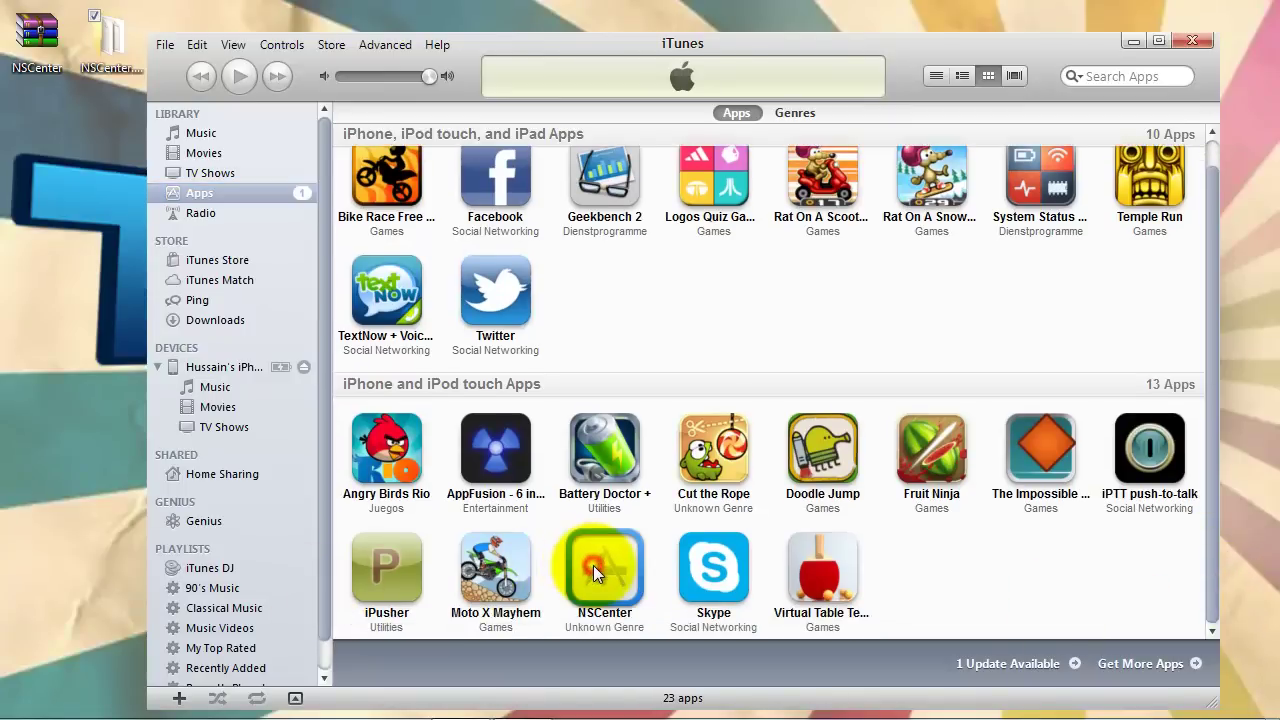
Enable Sync Apps in the iPhone 3G's Apps tab so all 23 apps are checked
left_click(214, 372)
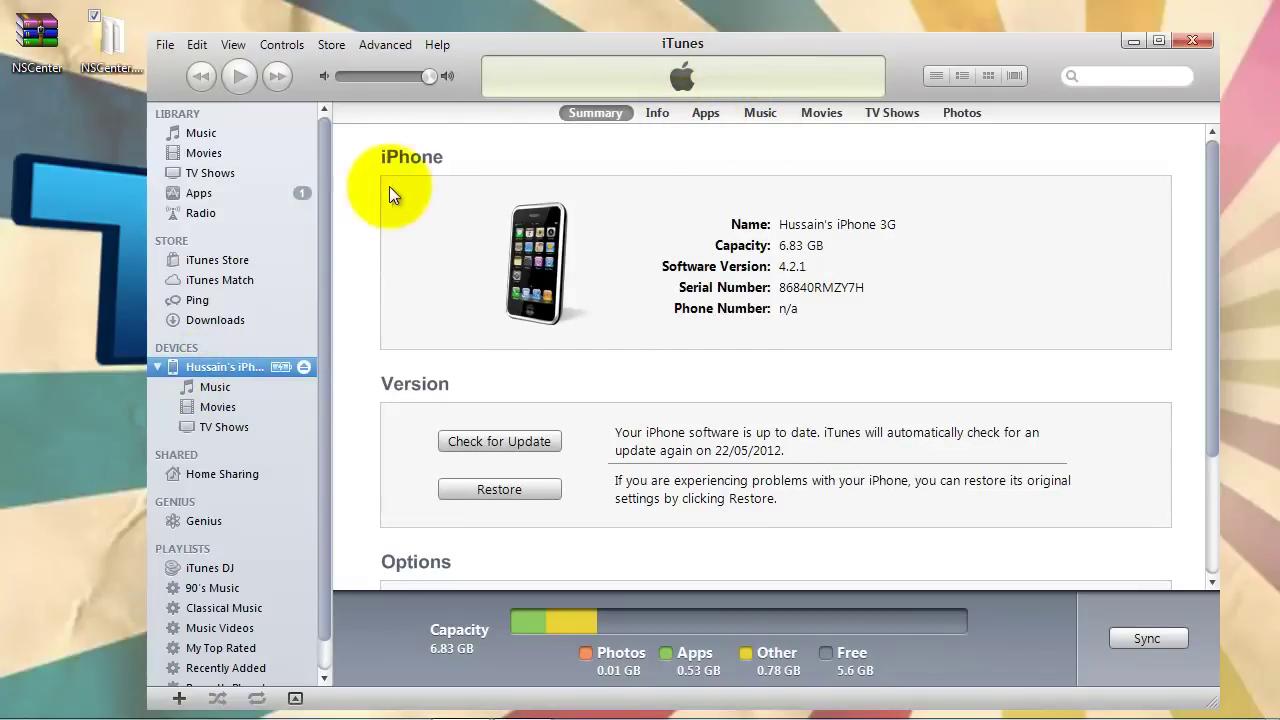
left_click(707, 117)
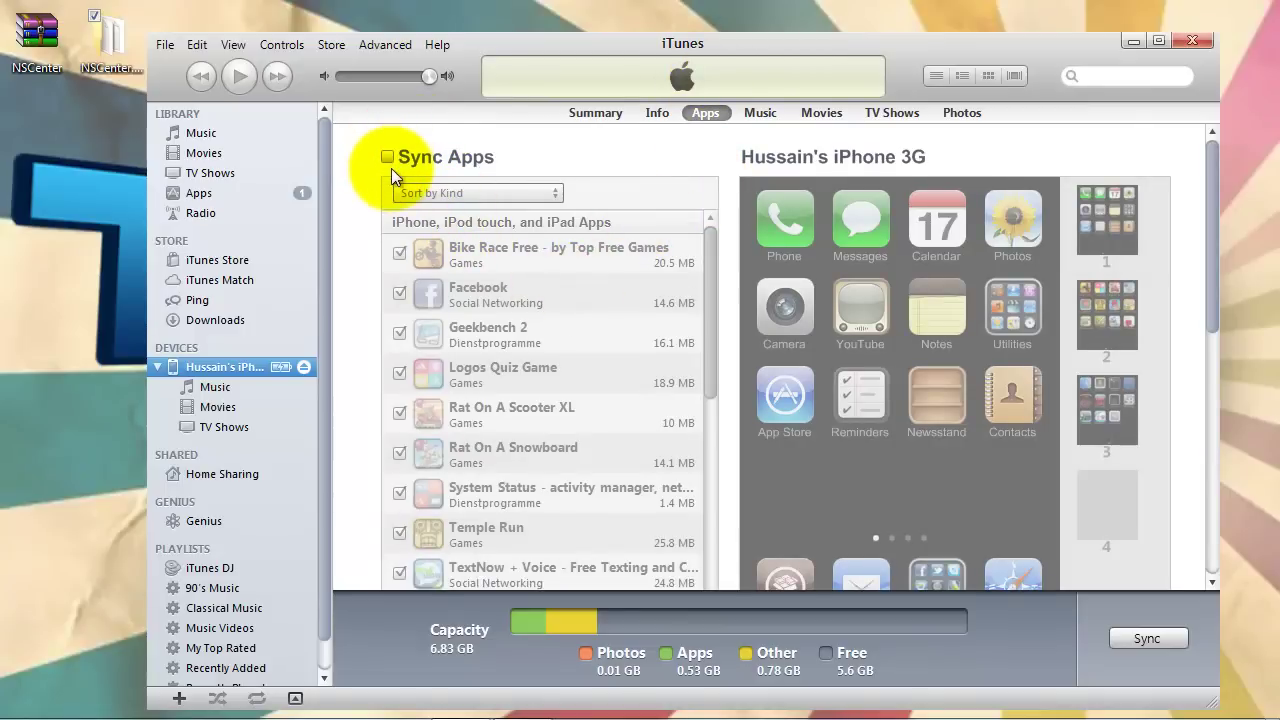
left_click(388, 159)
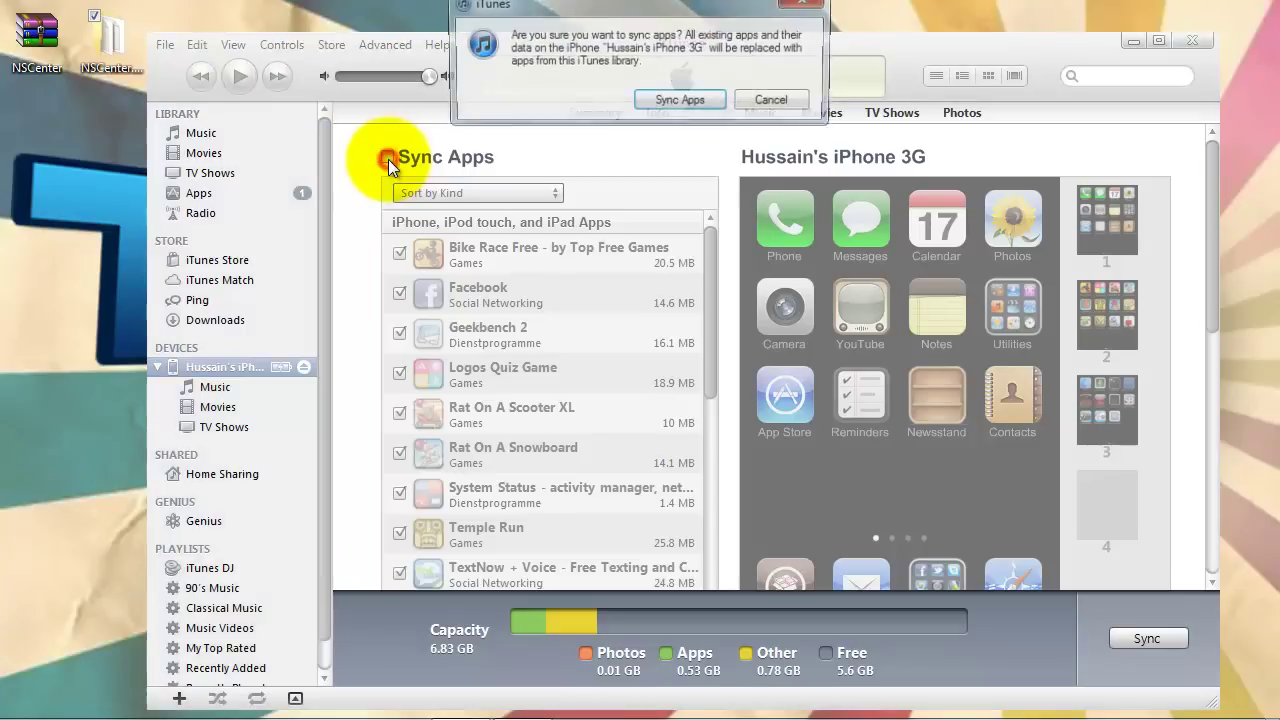
left_click(682, 100)
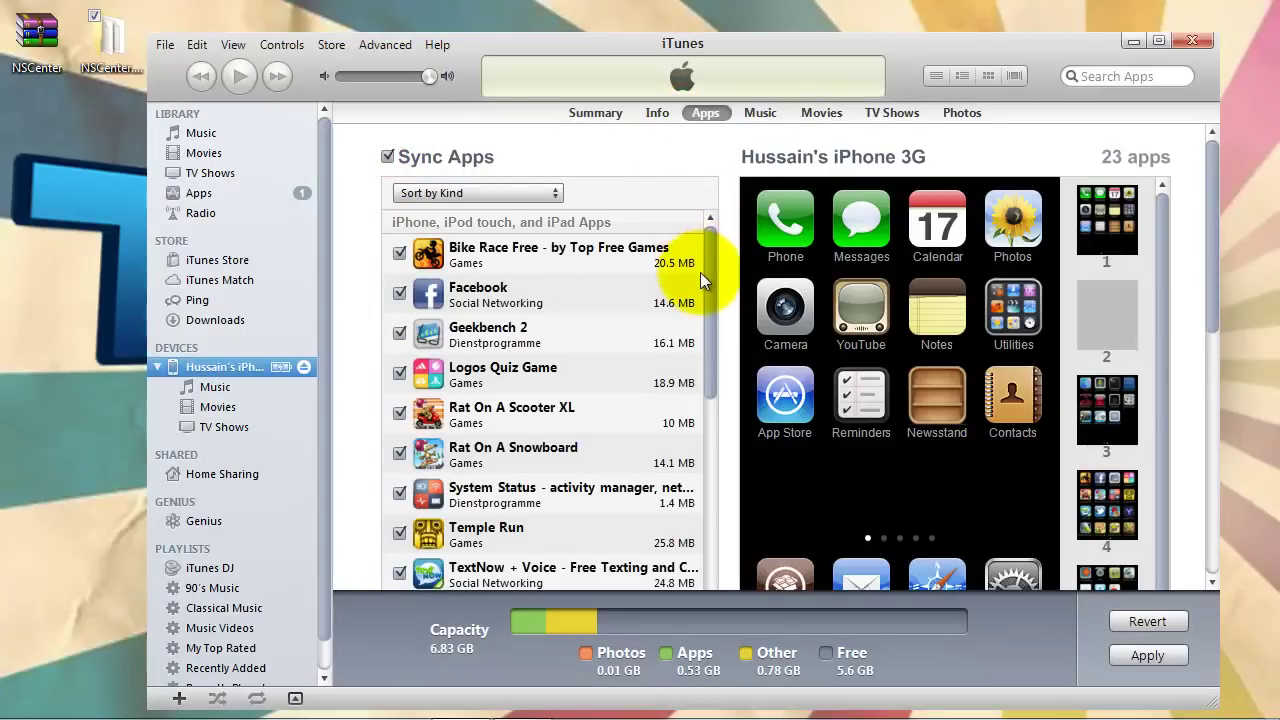
mouse_move(707, 282)
left_mouse_down()
mouse_move(728, 557)
mouse_move(728, 271)
mouse_move(784, 189)
left_mouse_up()
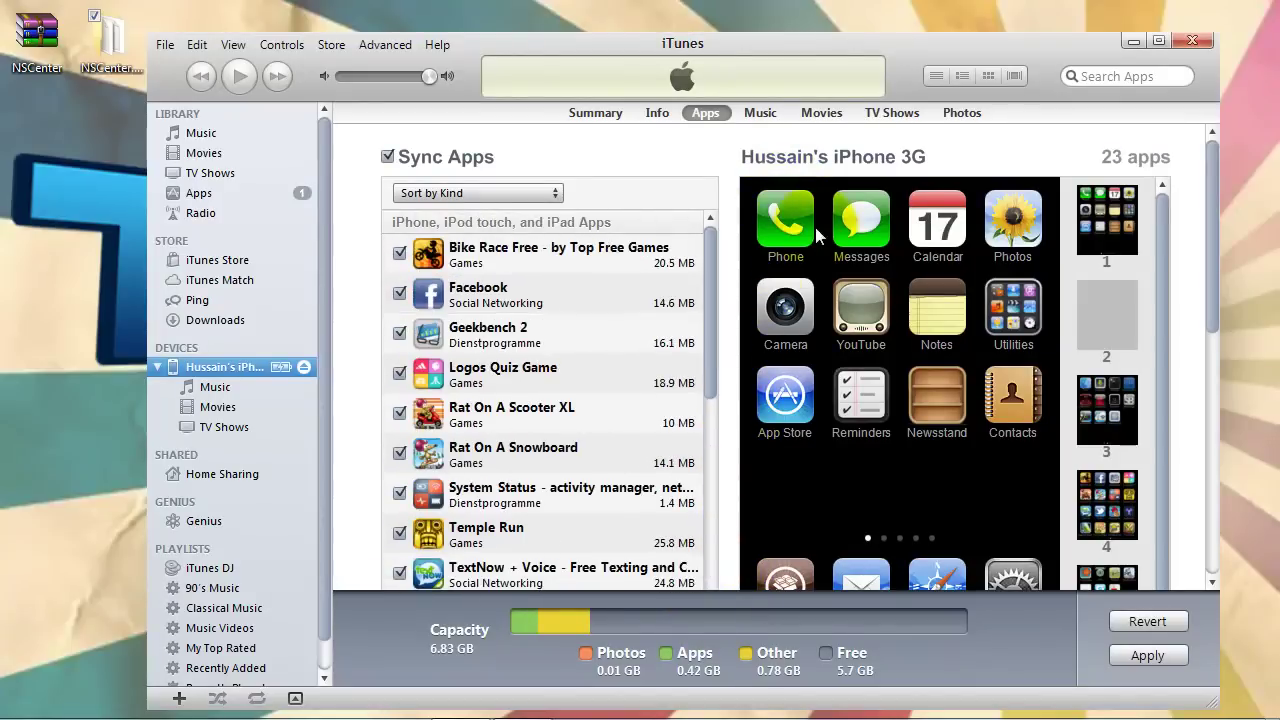
mouse_move(1208, 317)
left_mouse_down()
mouse_move(1198, 488)
mouse_move(1190, 285)
left_mouse_up()
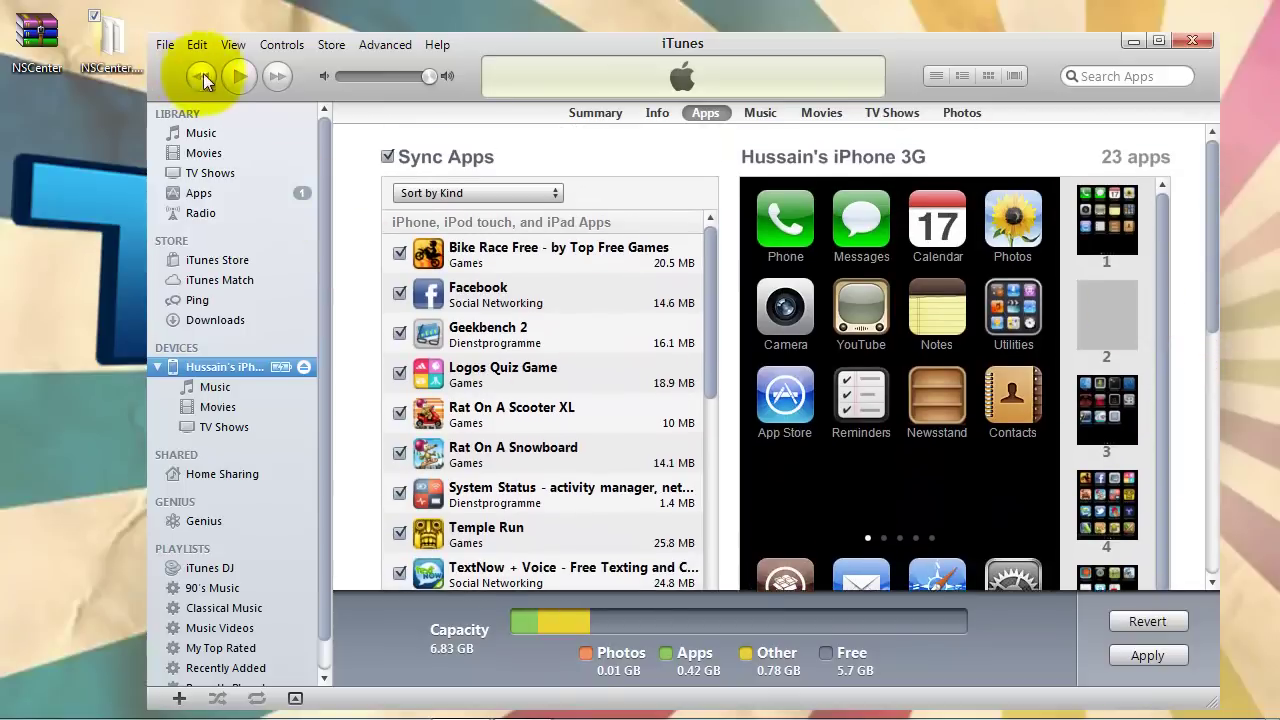
Use File > Transfer Purchases to copy the iPhone 3G's purchases, including PDF Expert, into iTunes
left_click(232, 46)
mouse_move(165, 44)
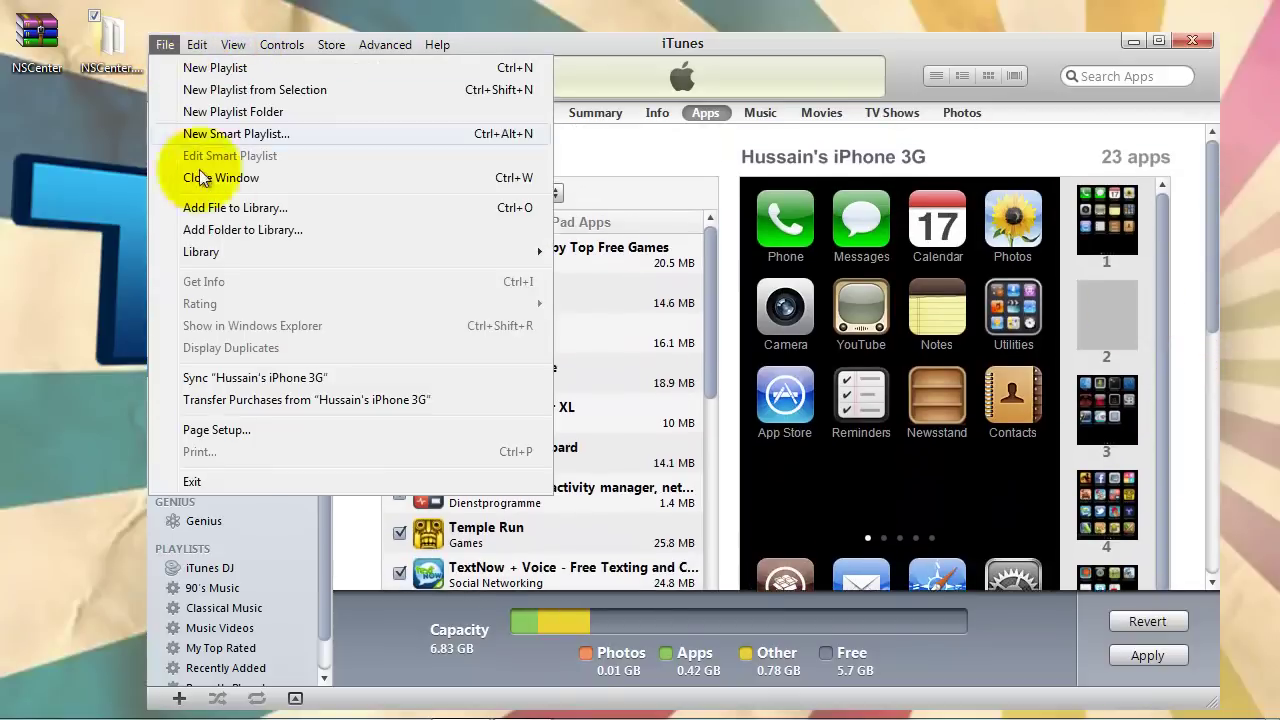
left_click(298, 400)
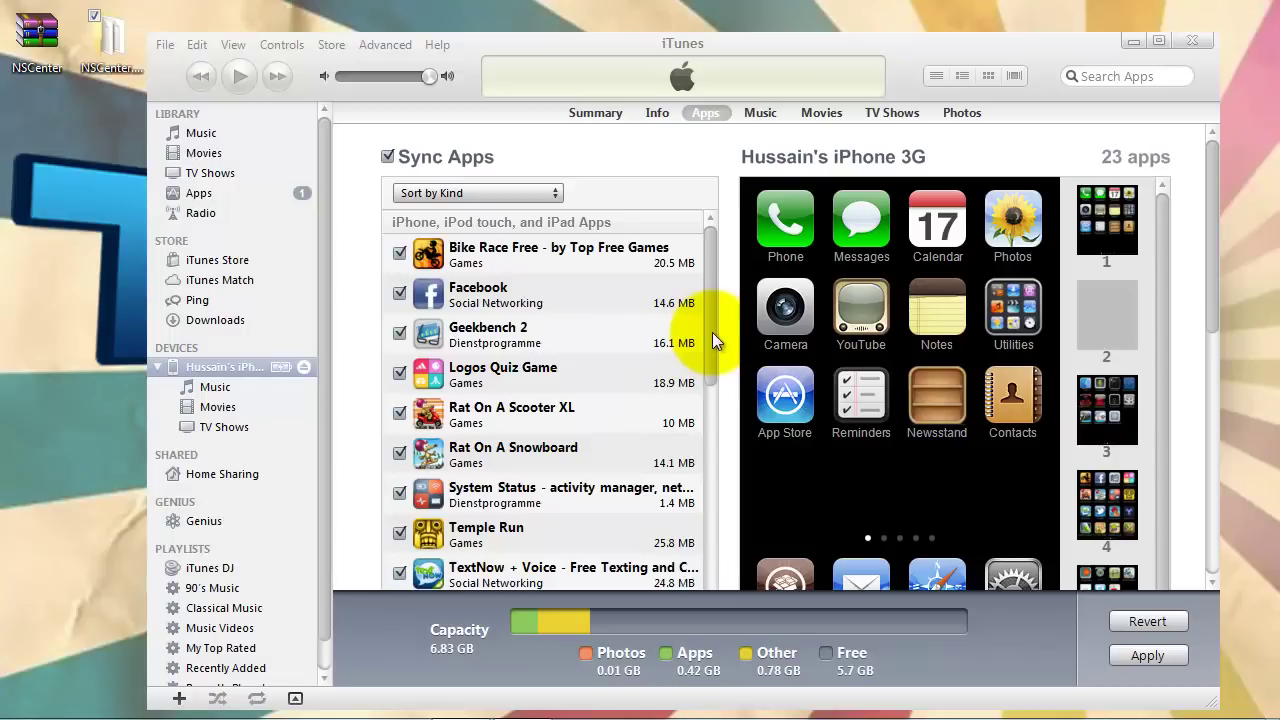
Check PDF Expert and PDF Reader - iPhone Edition, bringing the sync list to 25 apps
left_click_drag(712, 332, 711, 578)
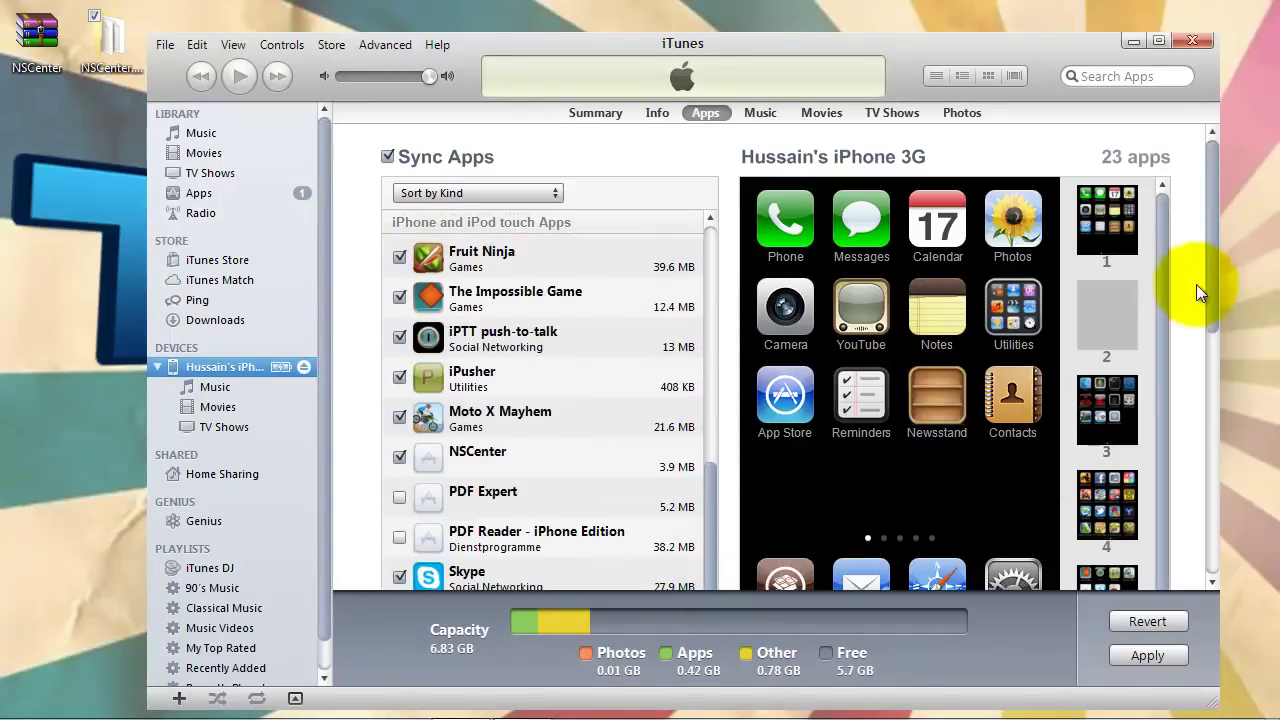
left_click_drag(1213, 289, 1207, 359)
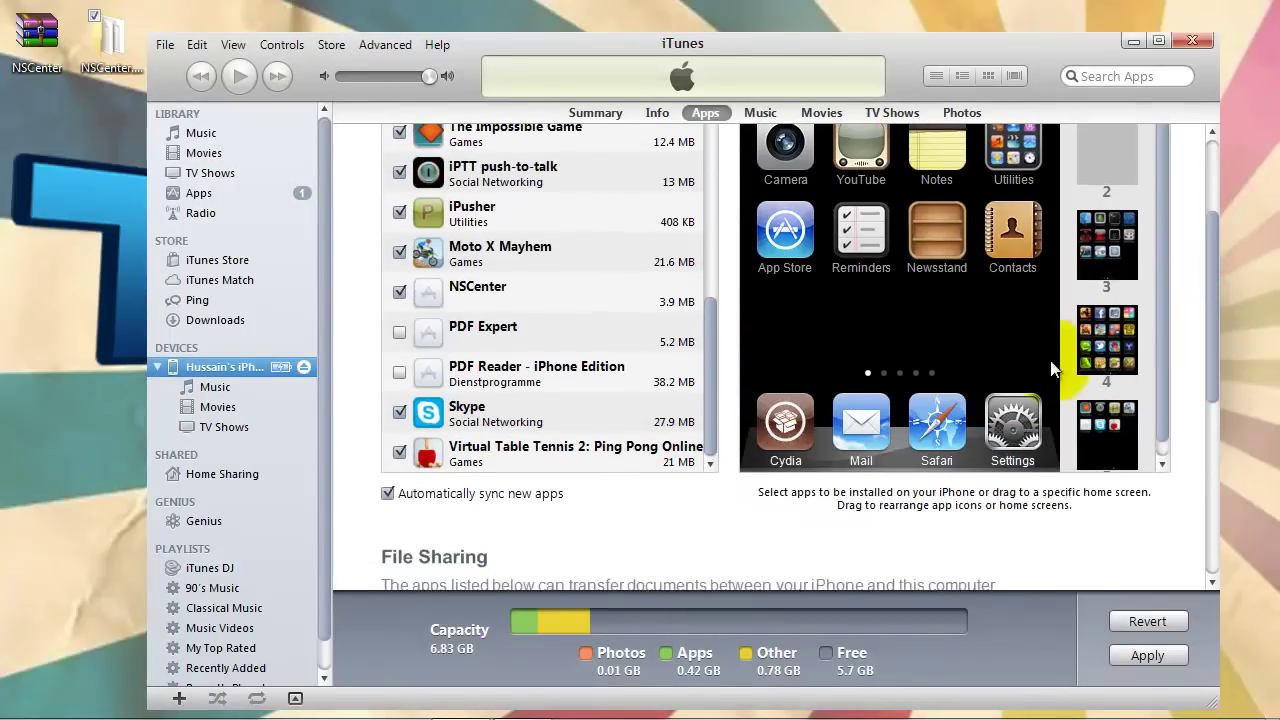
left_click(399, 331)
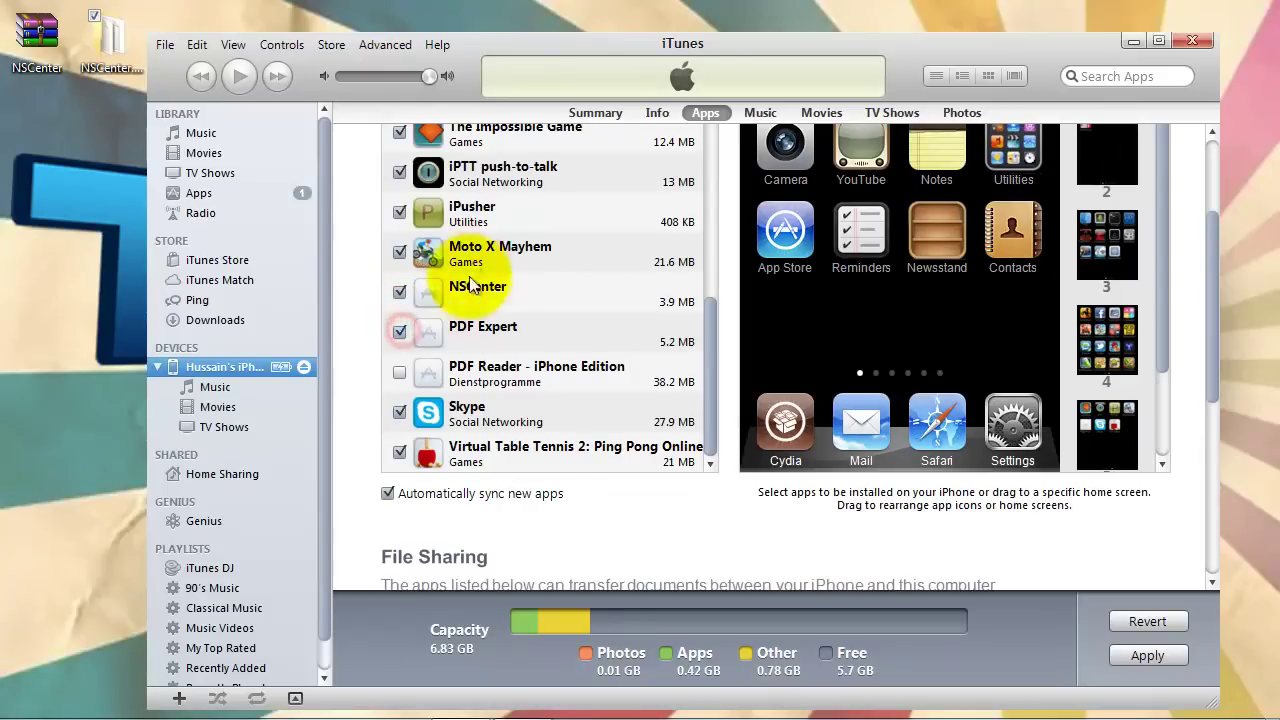
left_click(398, 373)
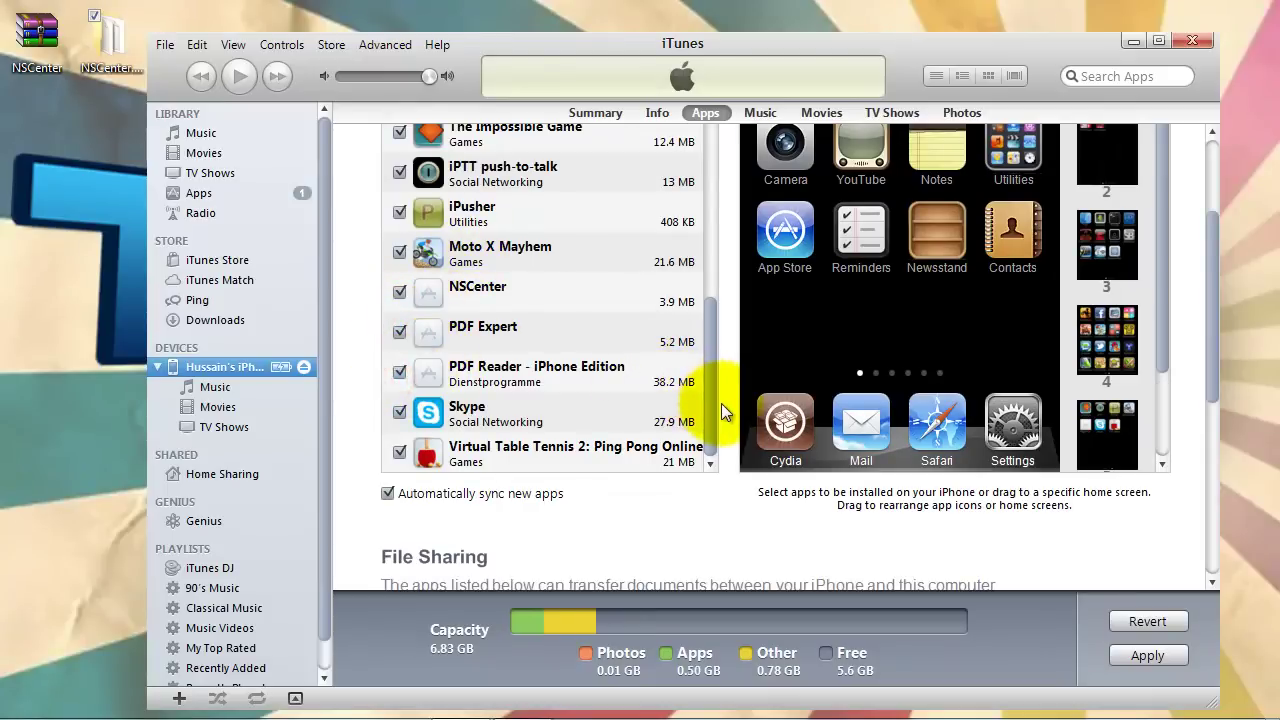
mouse_move(705, 408)
left_mouse_down()
mouse_move(705, 427)
mouse_move(709, 180)
mouse_move(752, 34)
left_mouse_up()
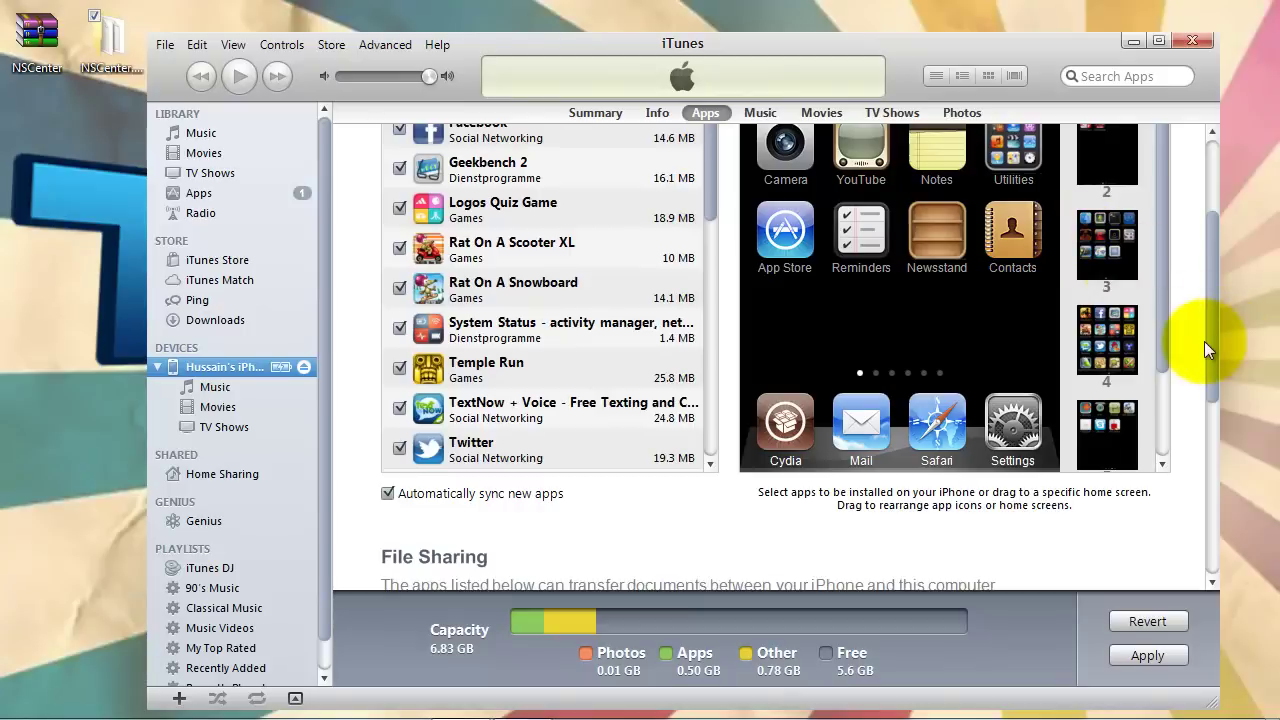
left_click_drag(1208, 350, 1202, 246)
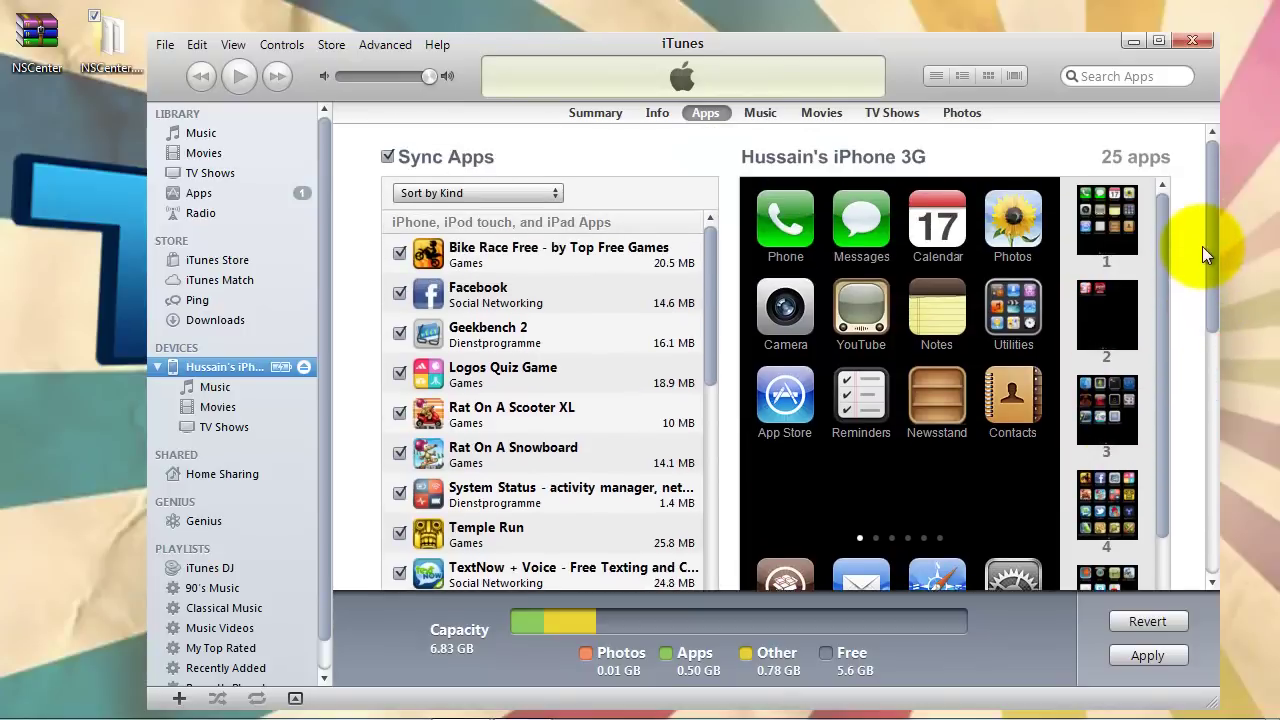
Apply the selection, dismiss the Skype incompatibility warning, and let the iPhone 3G finish syncing
left_click(1148, 662)
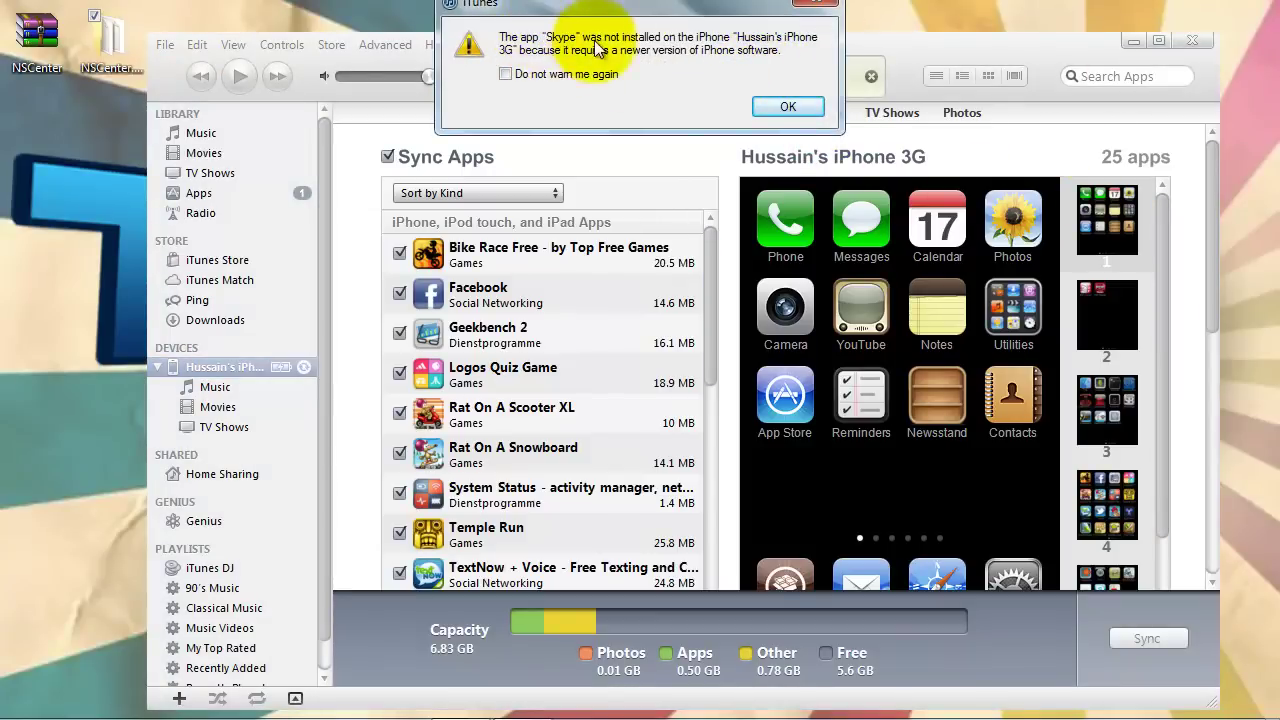
left_click(790, 110)
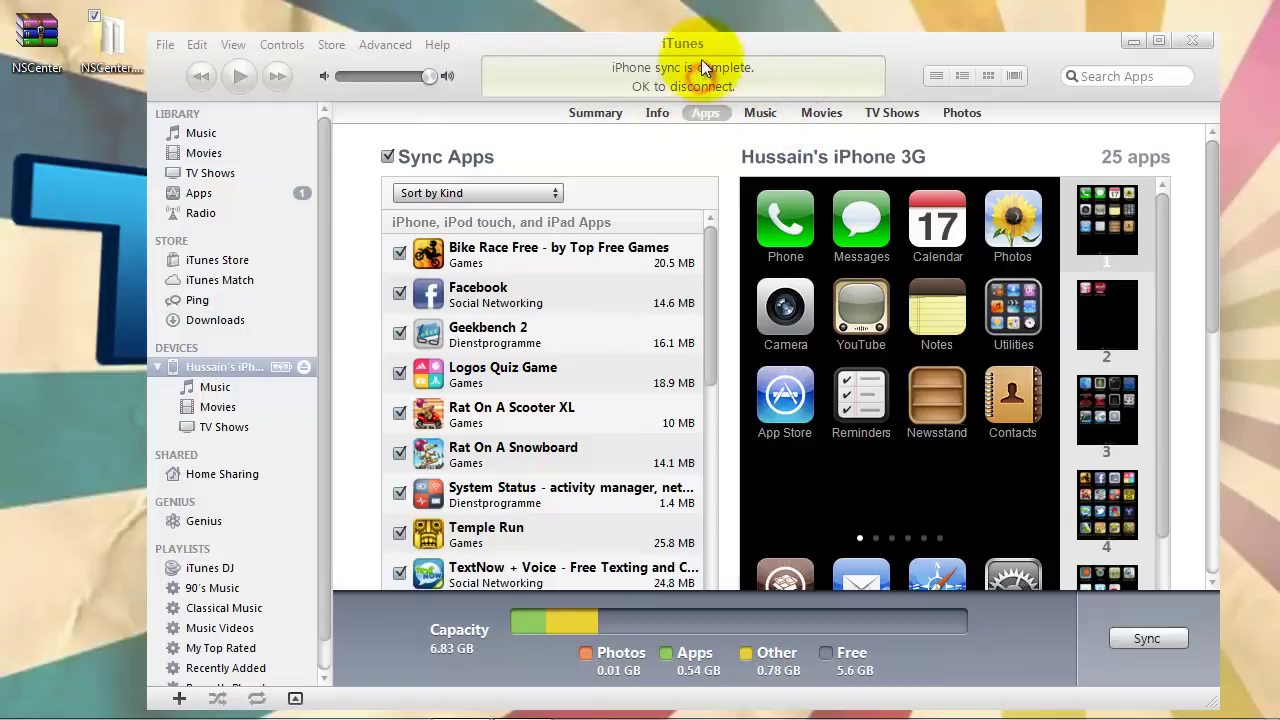
Close iTunes, launch ScreenSplitr/iDemo, and connect to the WiFi-detected iPhone 3G
left_click(1191, 42)
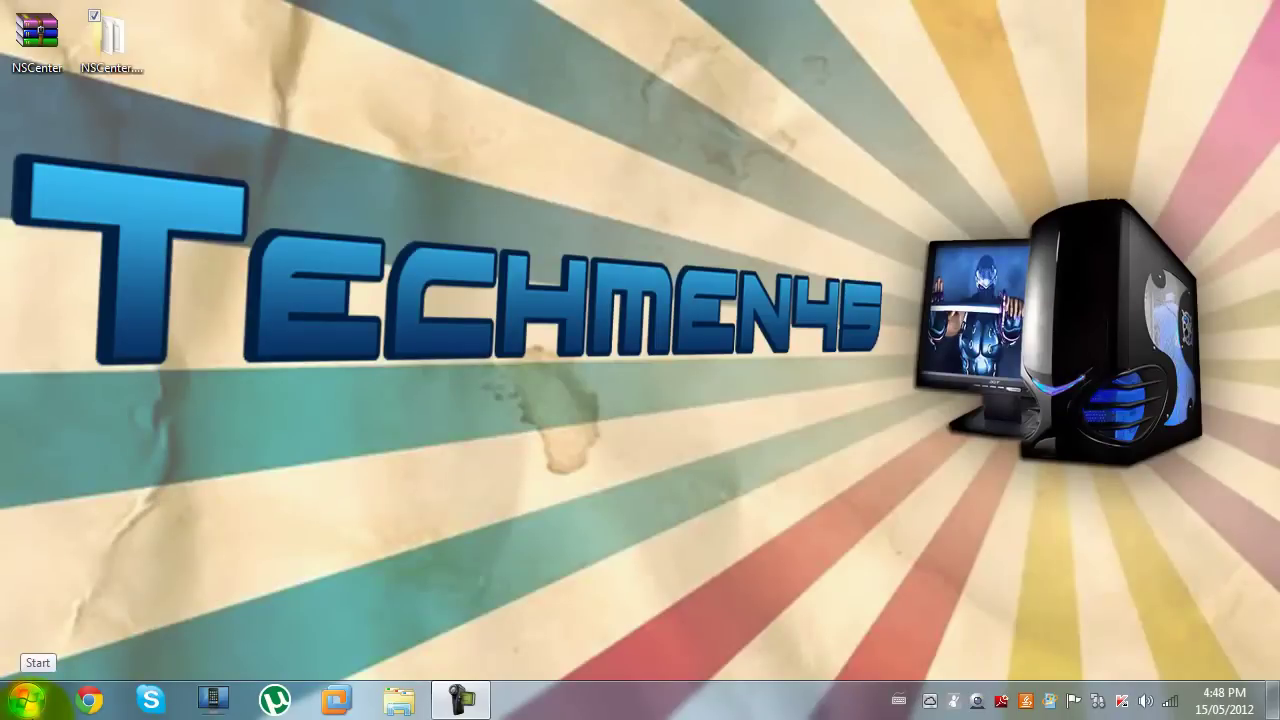
left_click(220, 690)
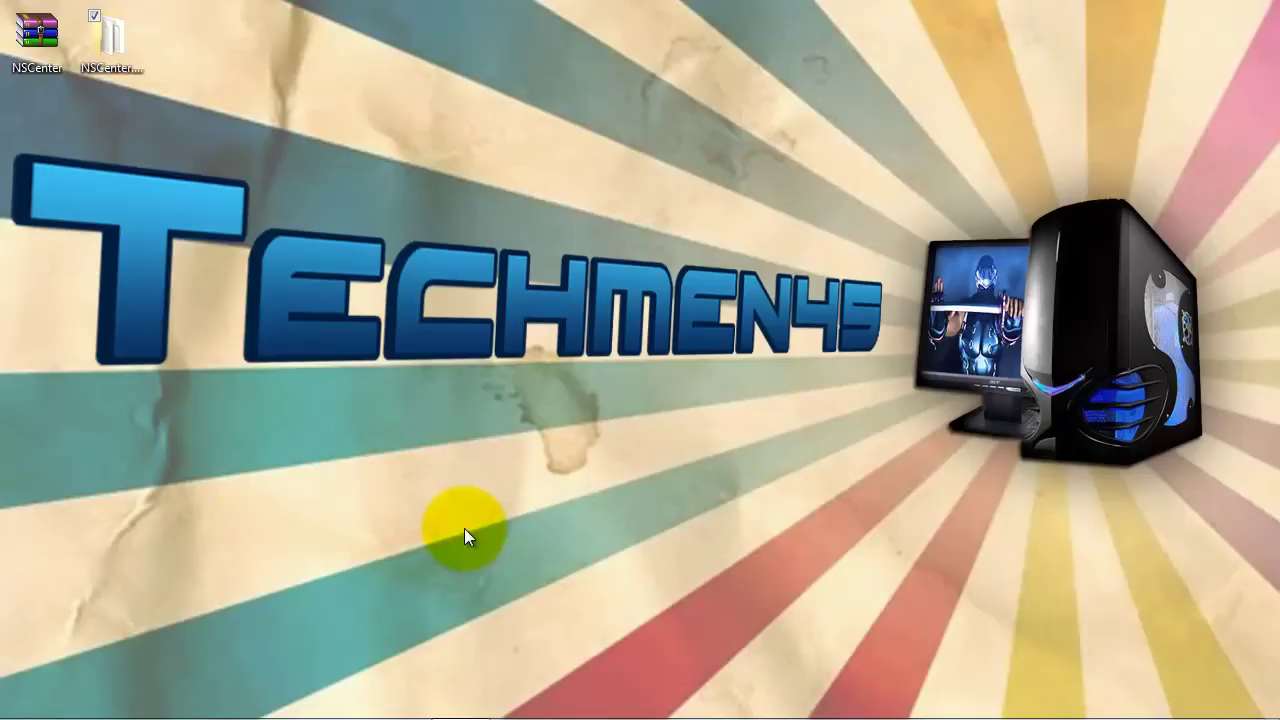
mouse_move(277, 705)
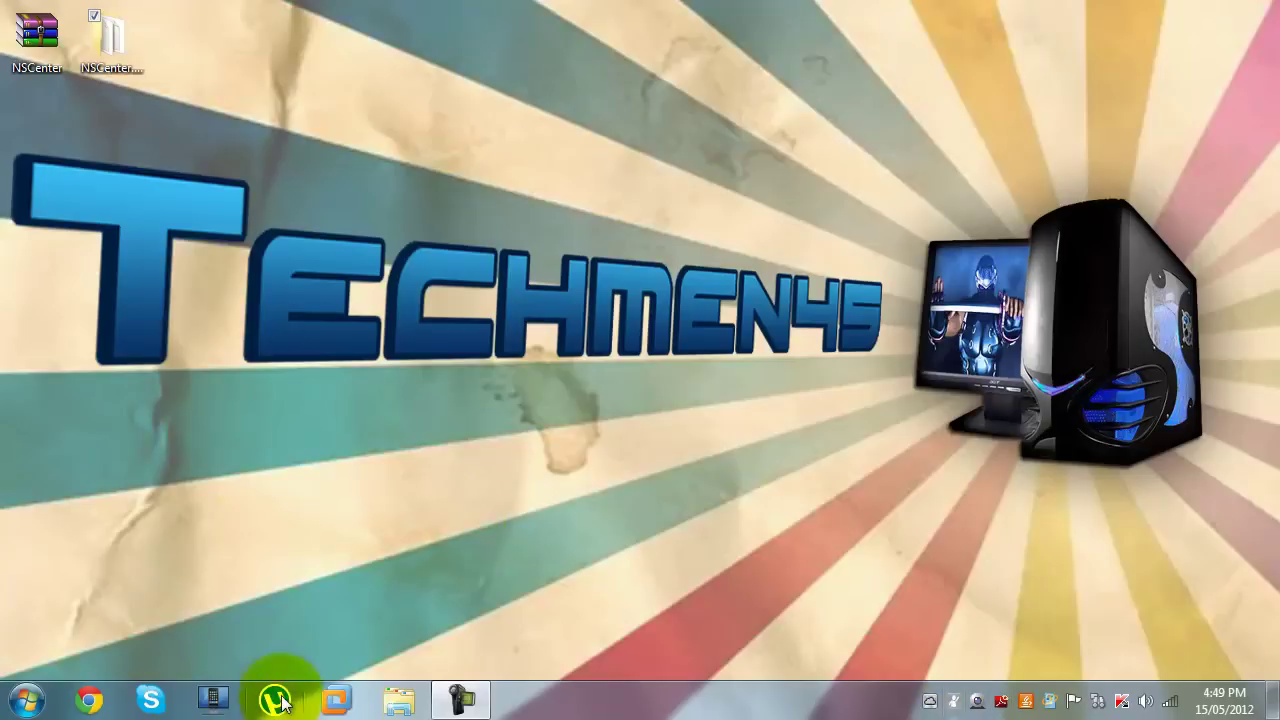
left_click(215, 700)
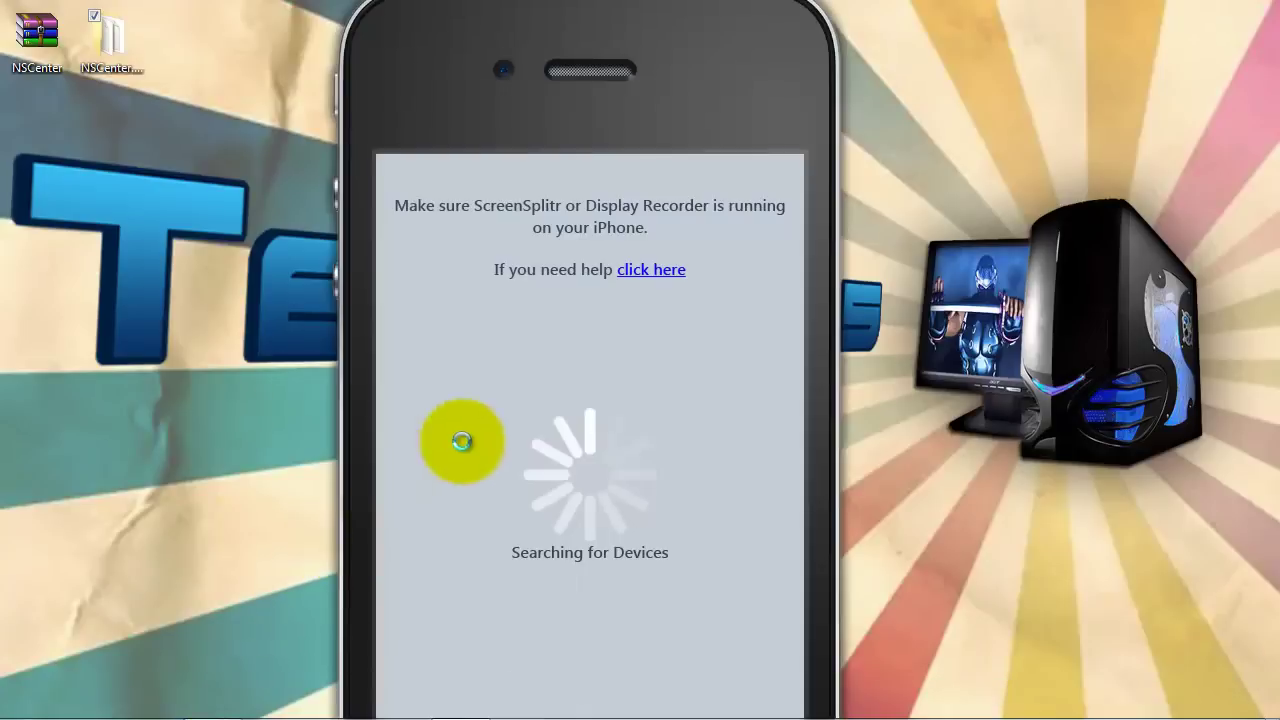
left_click(681, 273)
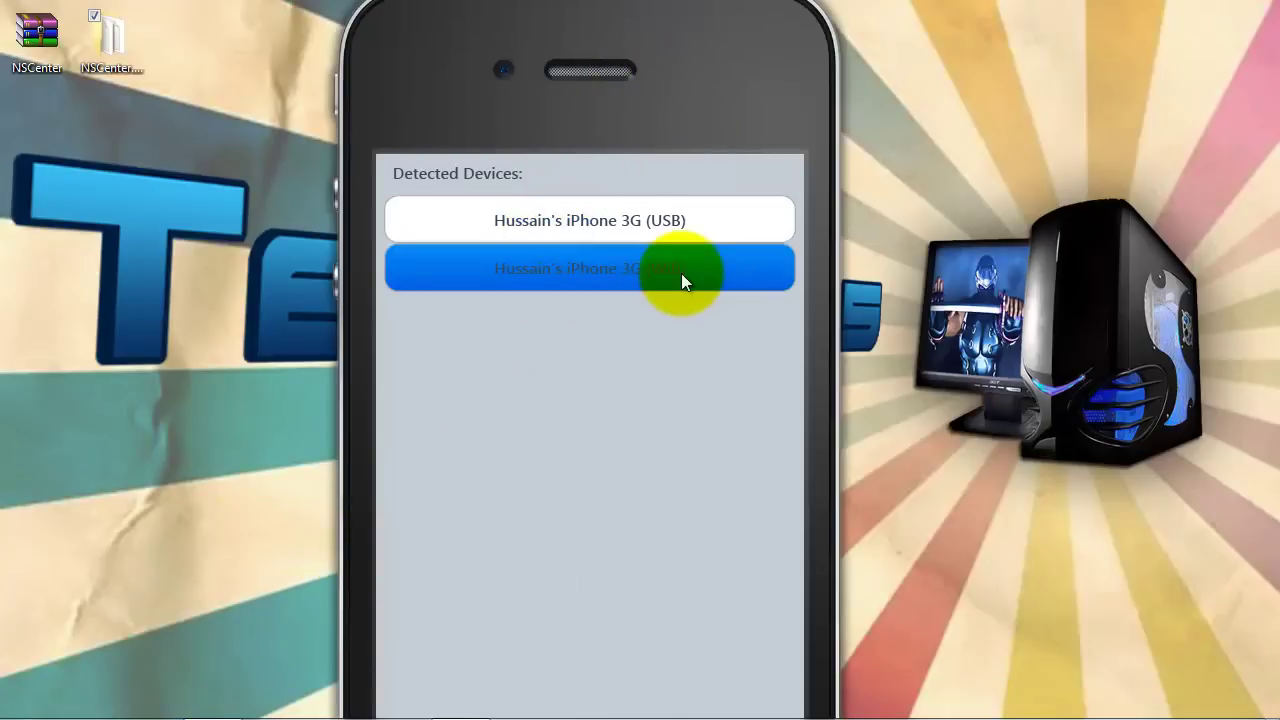
left_click_drag(681, 98, 668, 15)
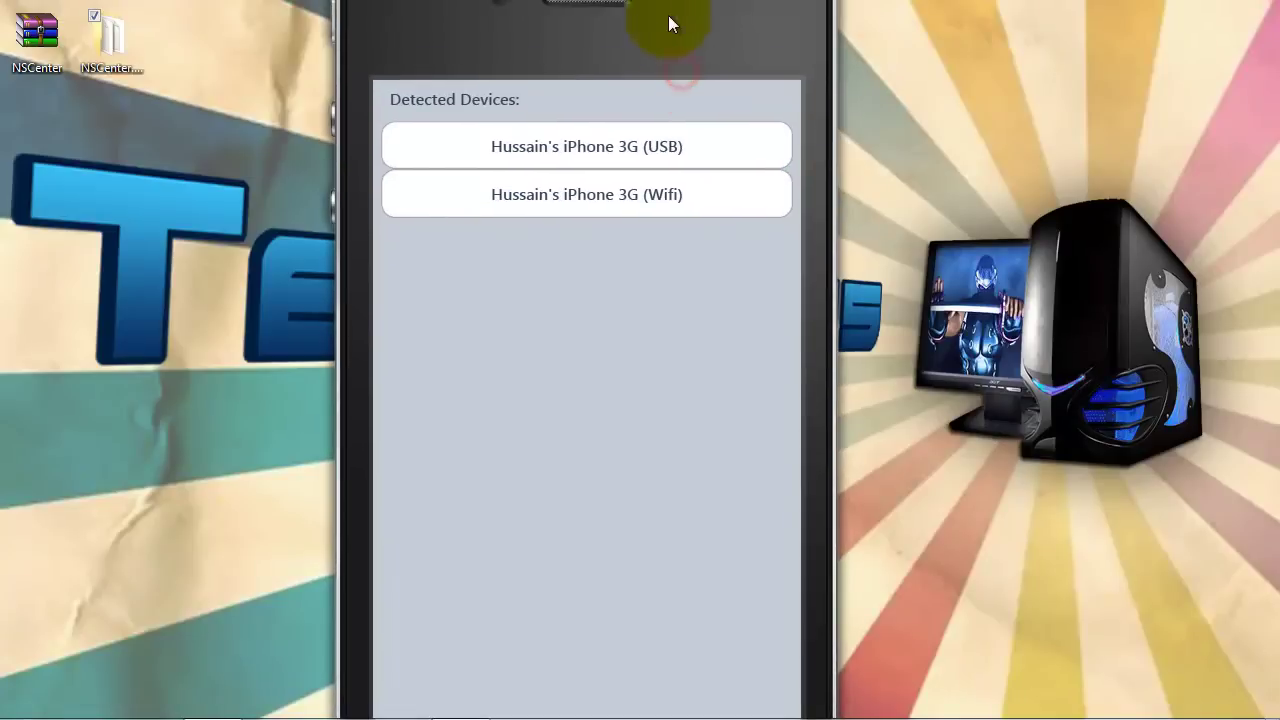
left_click(646, 205)
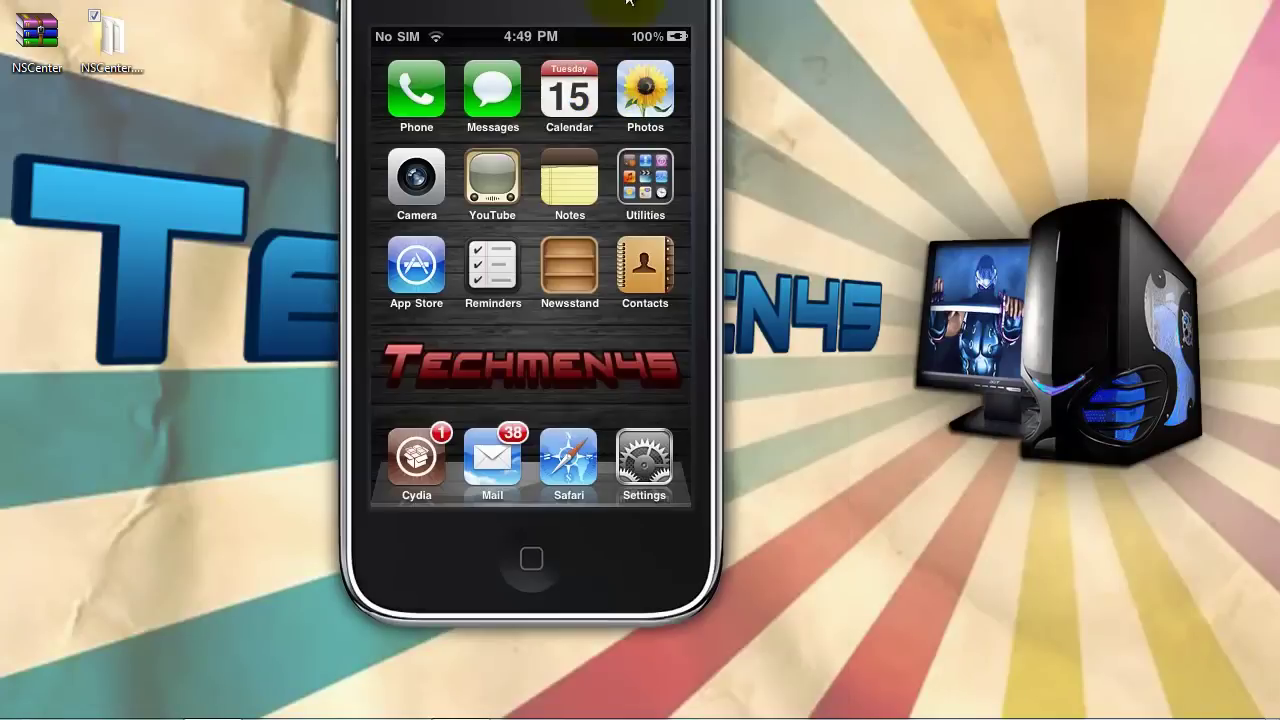
Pull down NSCenter's panel on the mirrored iPhone, showing weather, clock and developer widgets
mouse_move(630, 5)
left_mouse_down()
mouse_move(652, 73)
mouse_move(621, 74)
left_mouse_up()
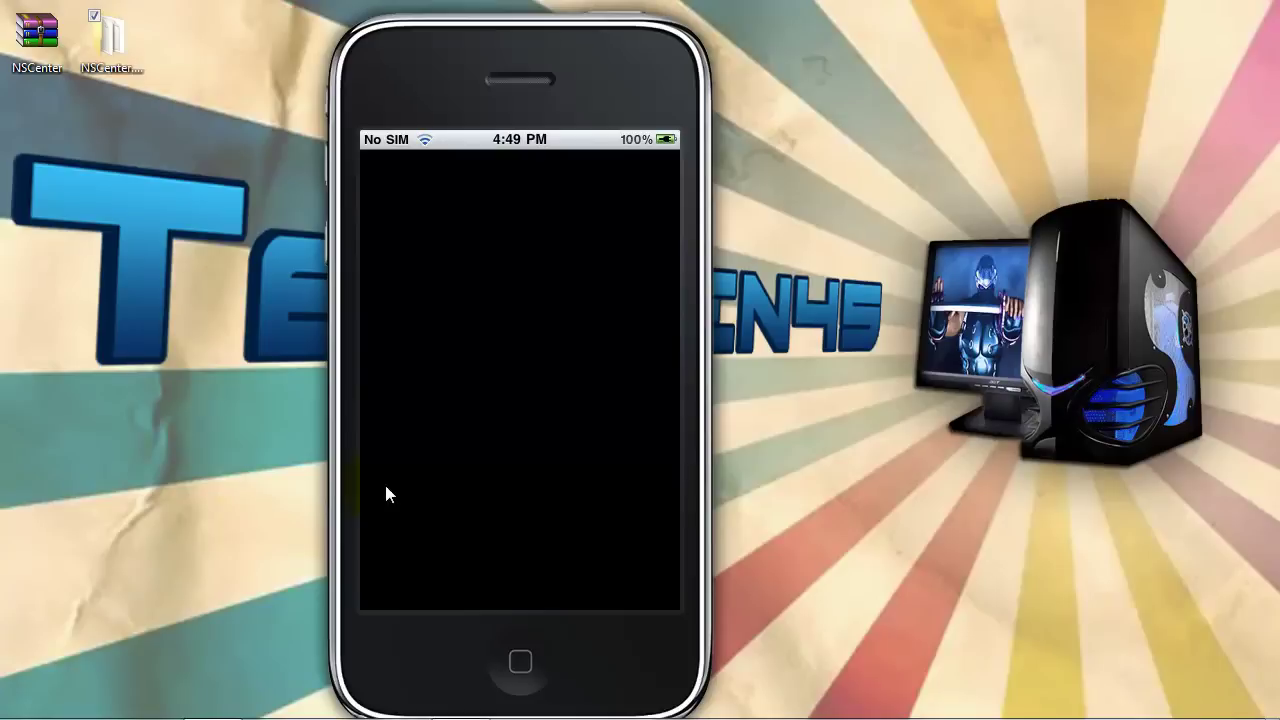
left_click(386, 487)
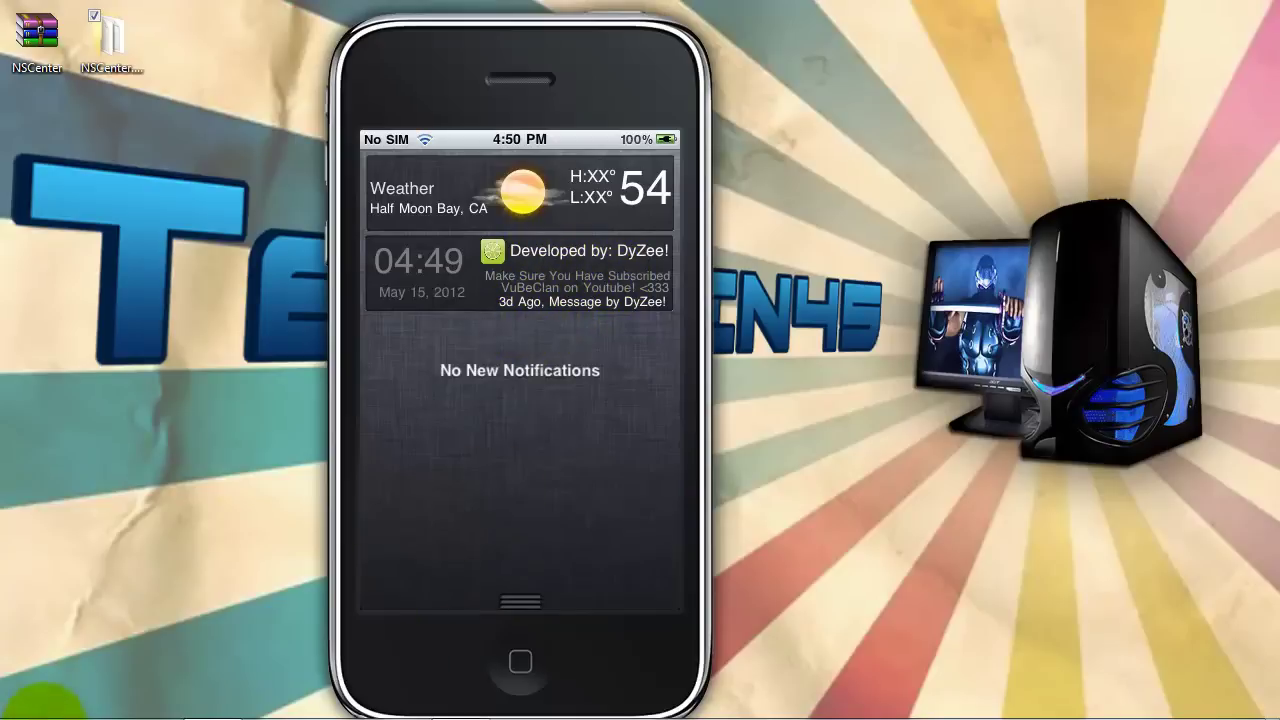
Launch Chrome and search Twitter for the NSCenter developer's username
left_click(97, 700)
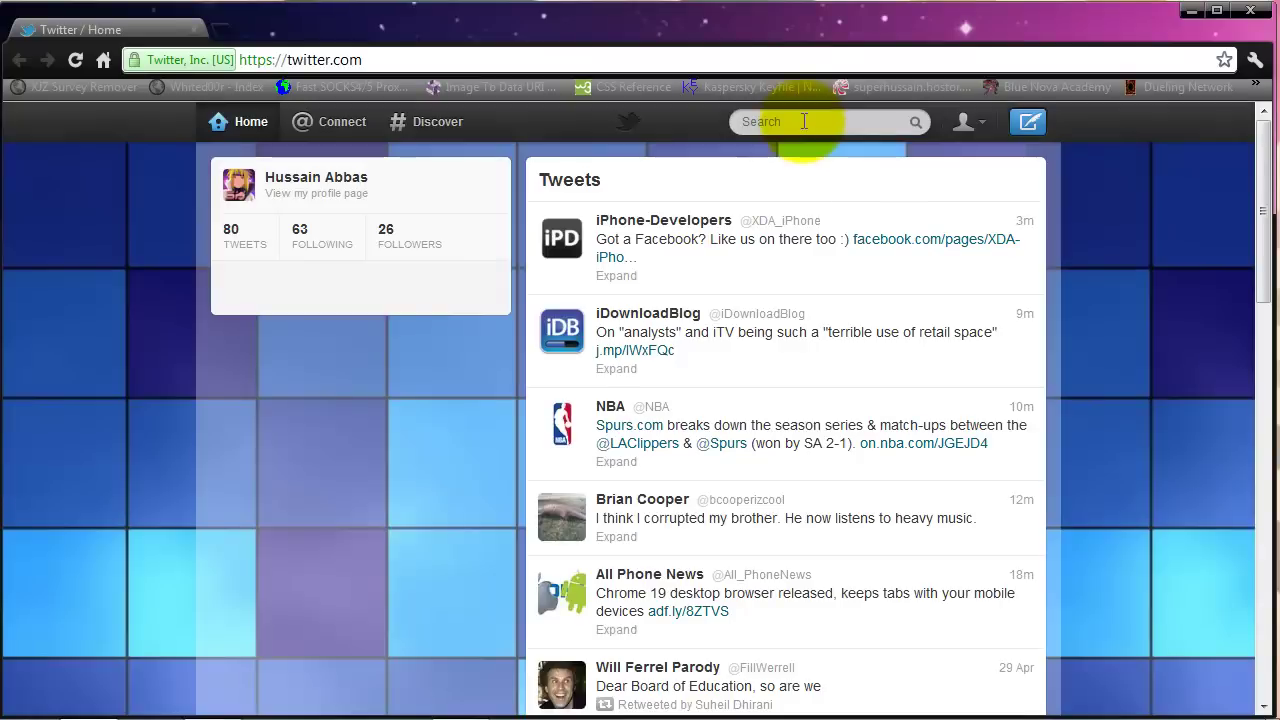
left_click(802, 121)
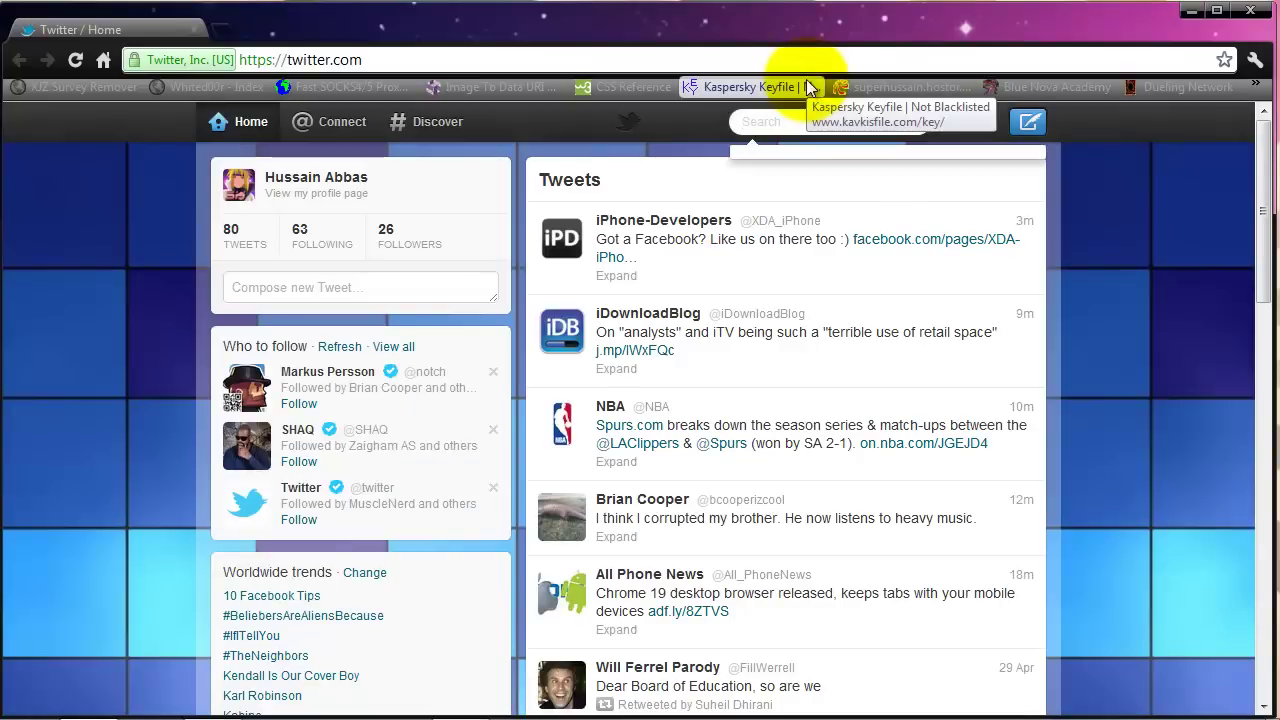
type("vubedy")
type("zeee")
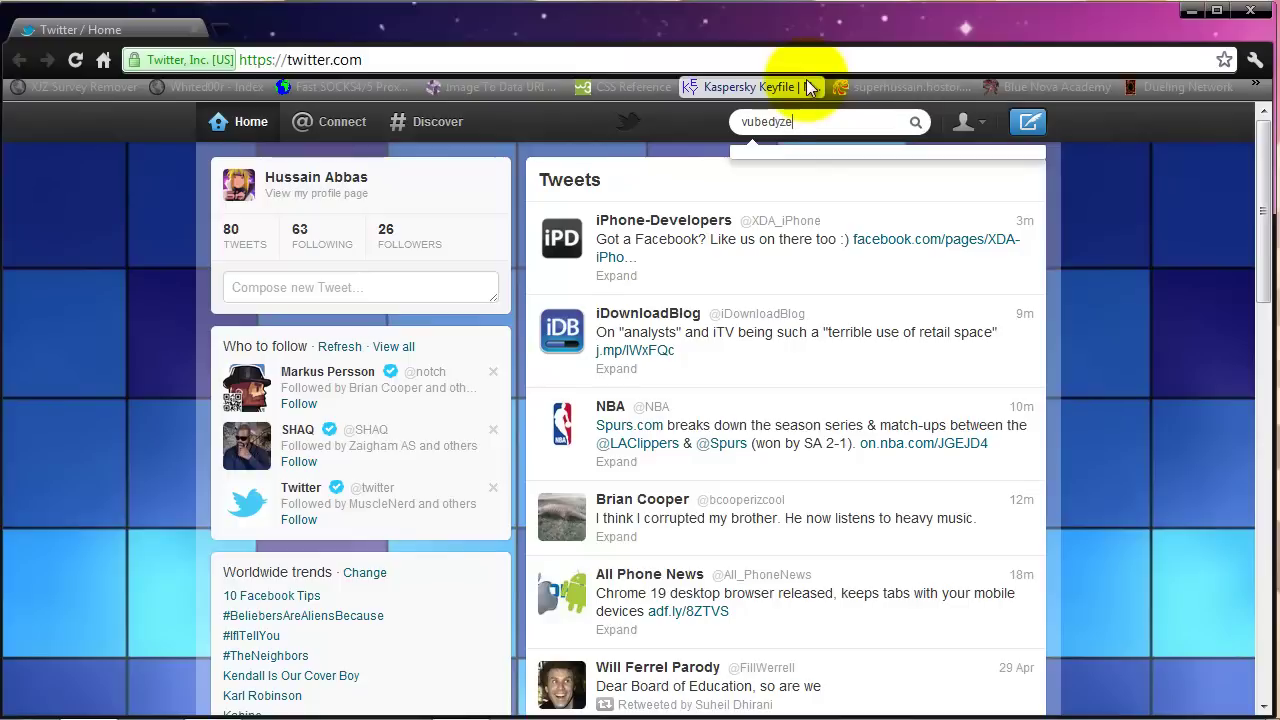
key("BackSpace")
key("Return")
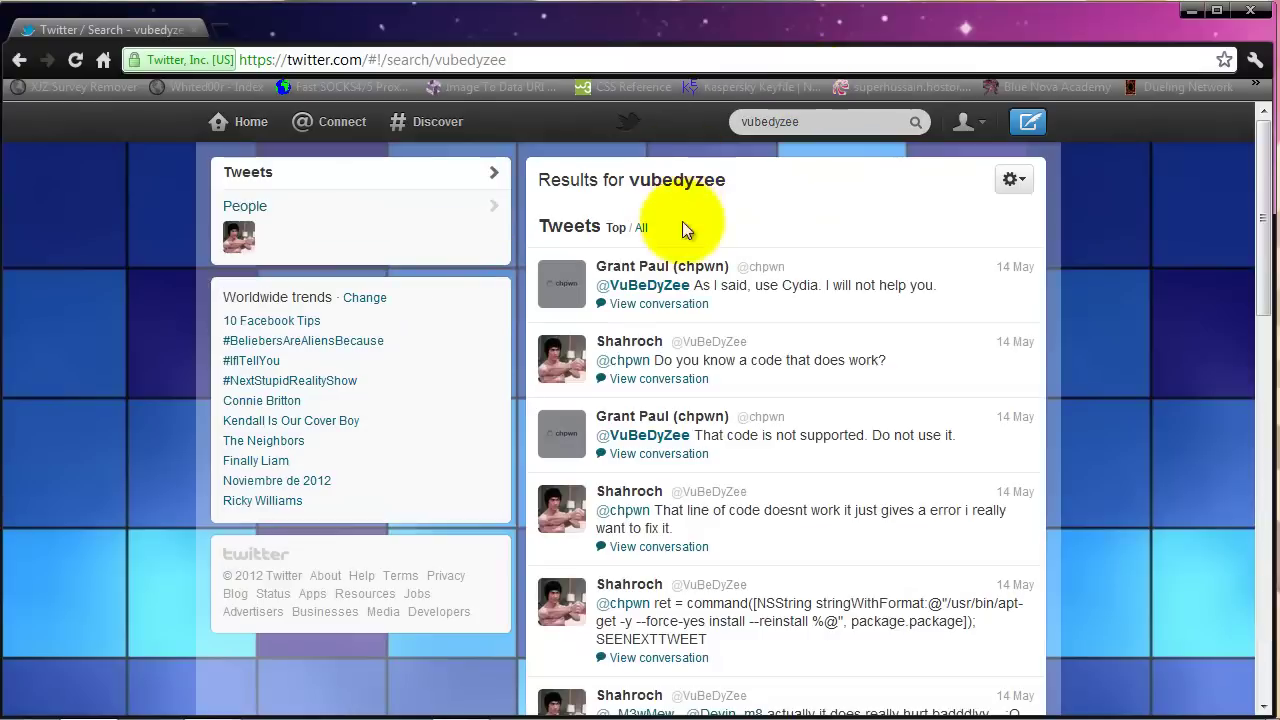
left_click(650, 287)
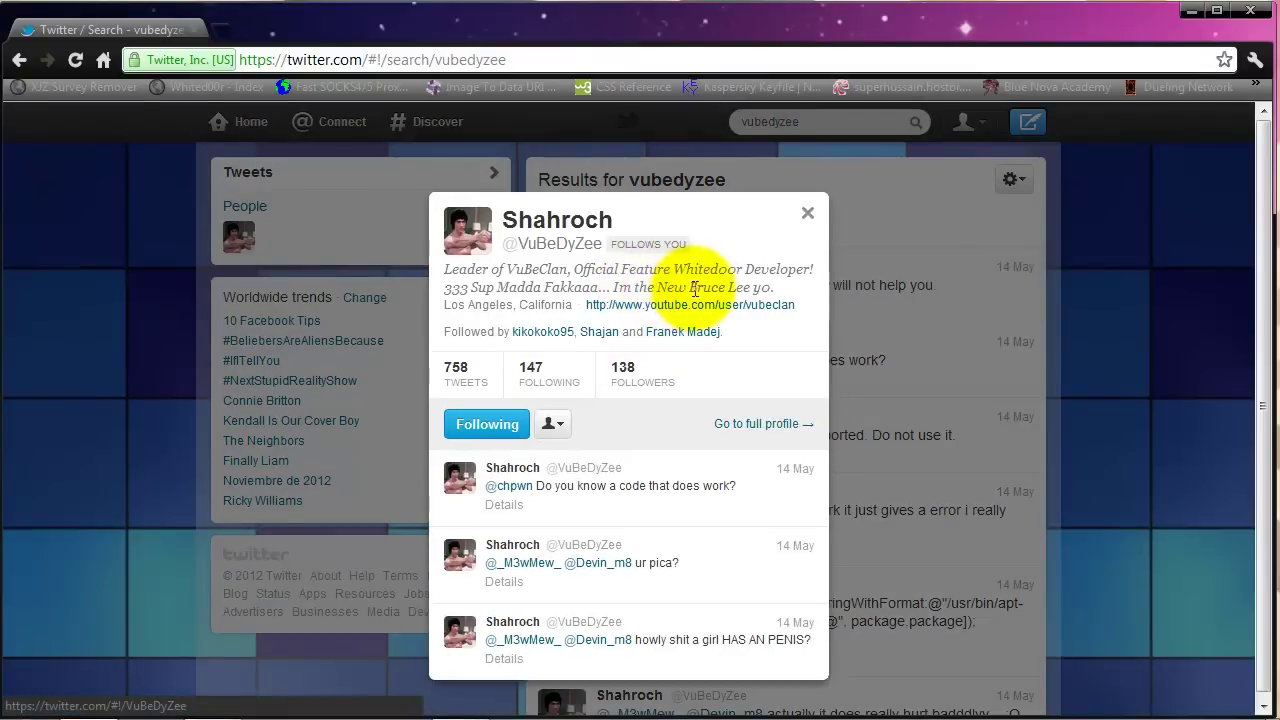
left_click(550, 220)
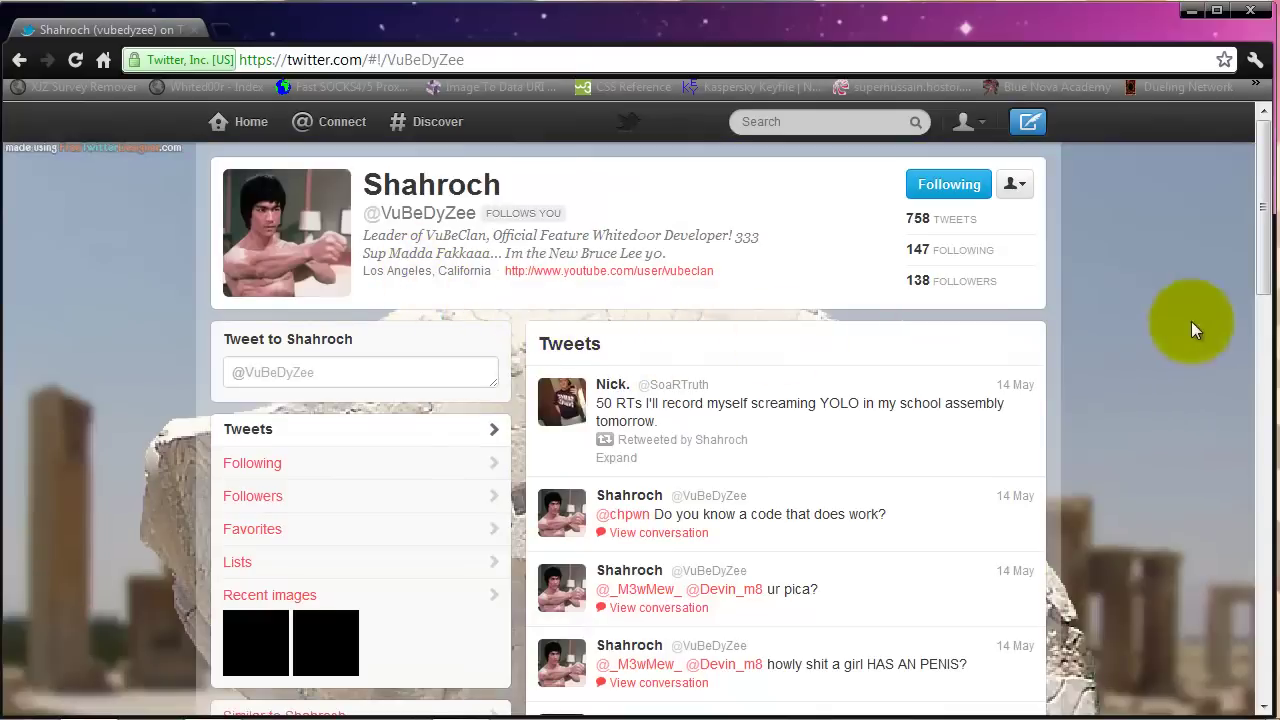
mouse_move(1265, 271)
left_mouse_down()
mouse_move(1262, 470)
mouse_move(1257, 130)
left_mouse_up()
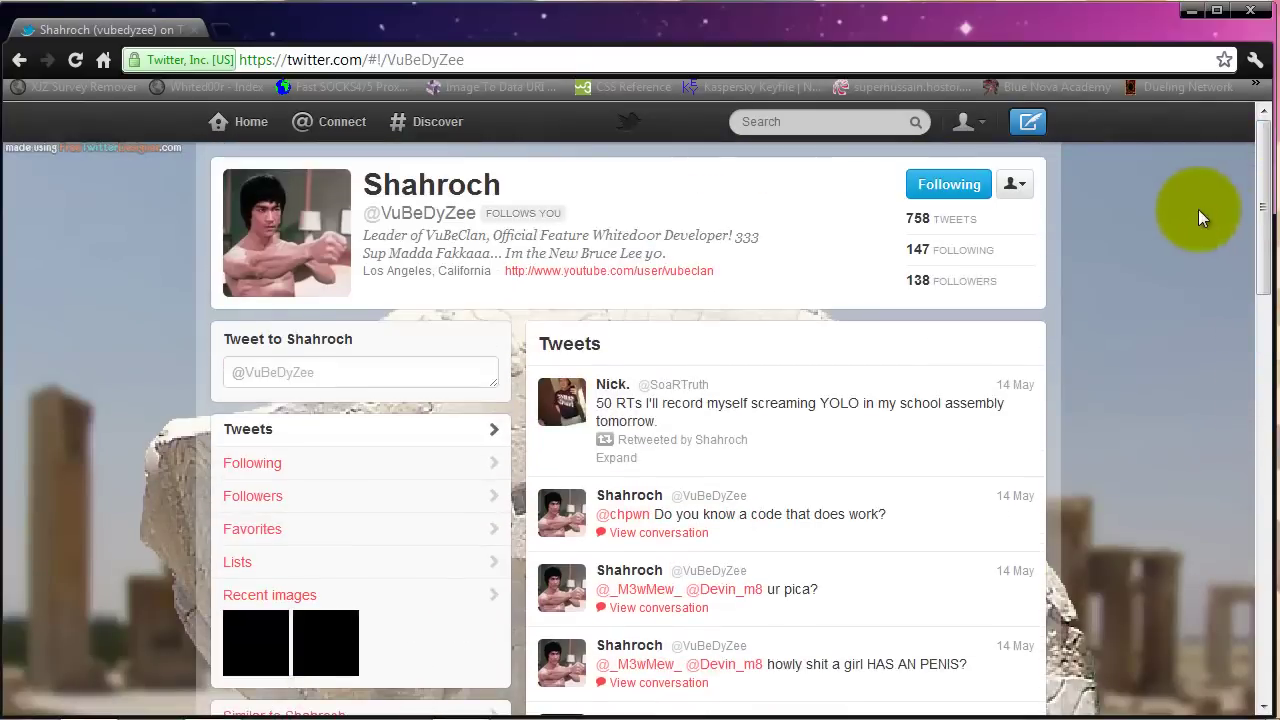